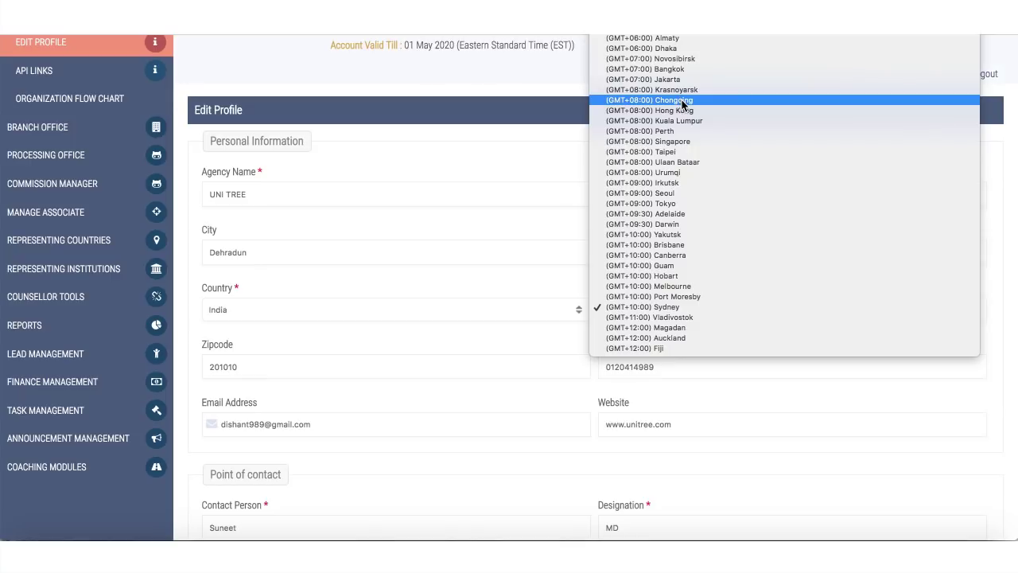
Step: Set the agency's time zone to (GMT+05:30) Kolkata and update the profile
scroll(682, 102, up, 10)
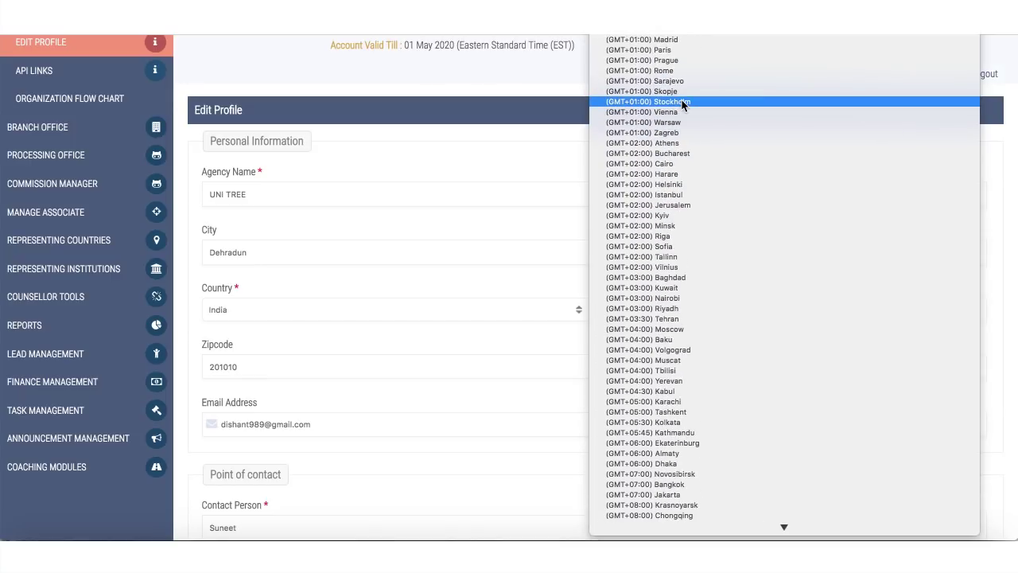
scroll(681, 105, up, 2)
scroll(682, 103, down, 4)
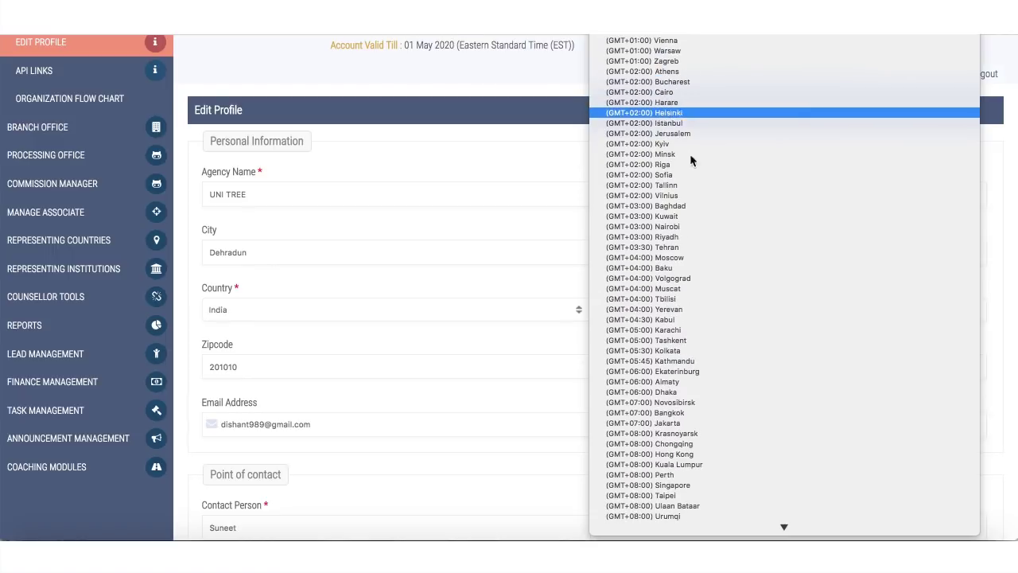
click(707, 351)
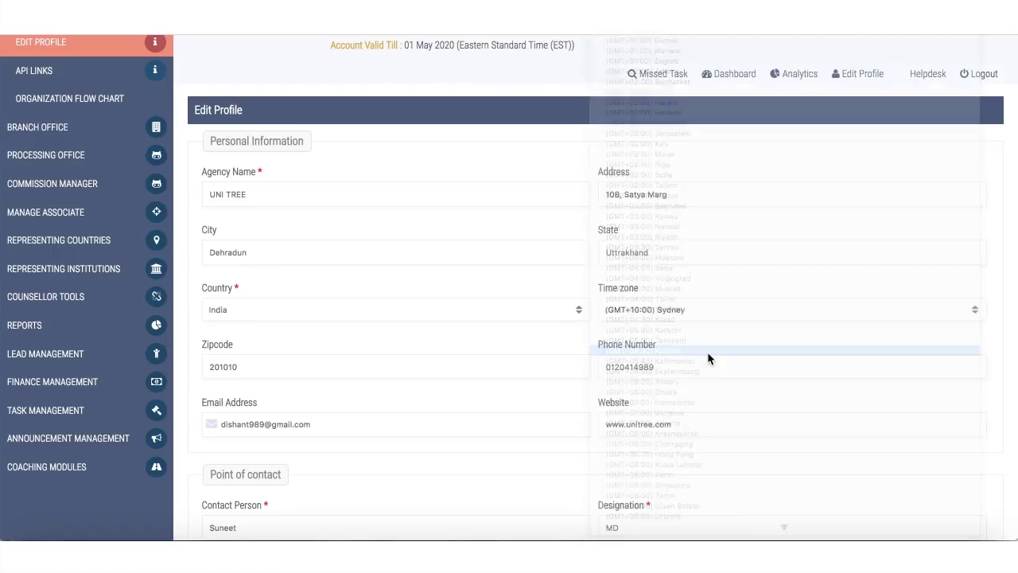
scroll(502, 393, down, 10)
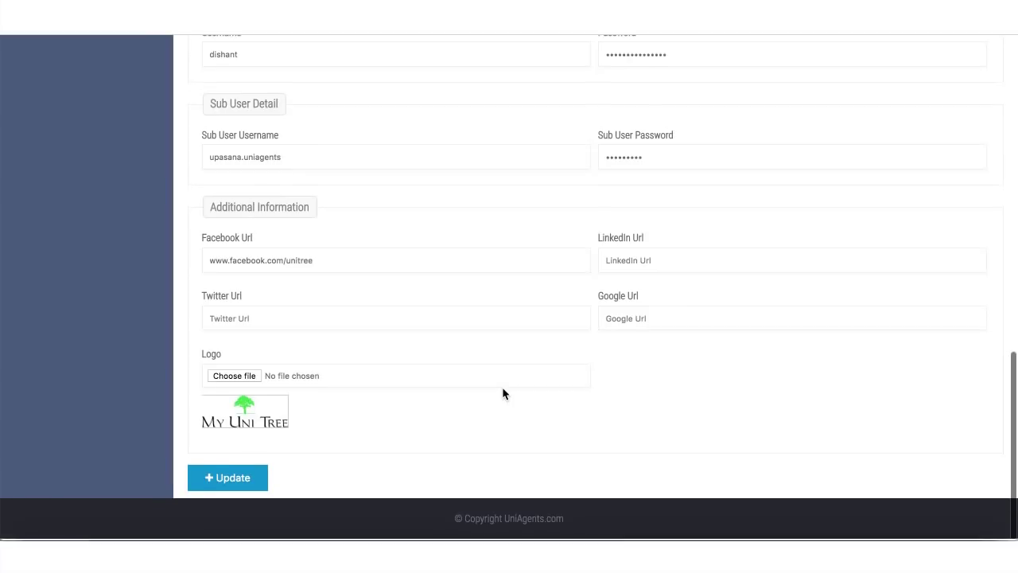
click(233, 480)
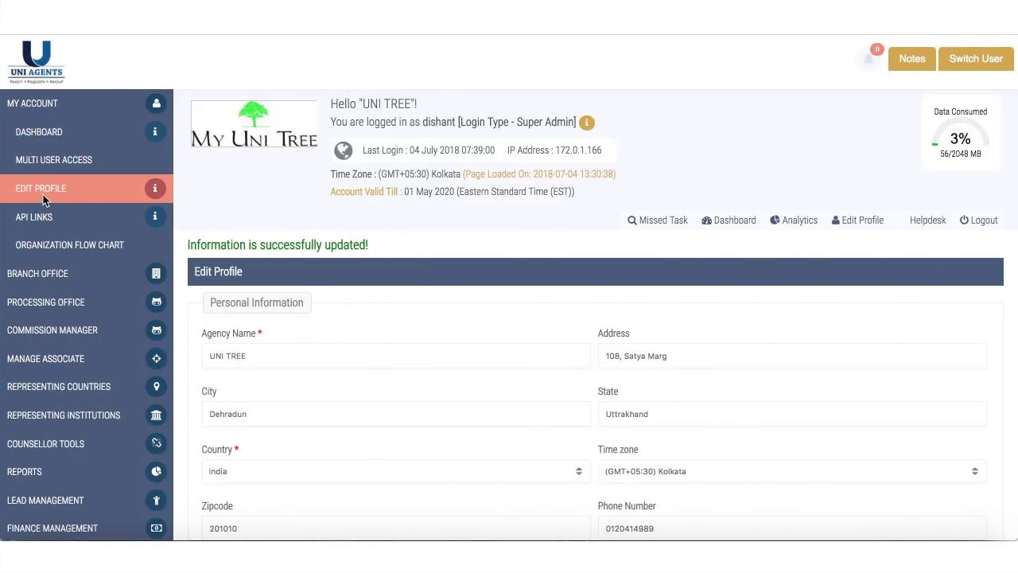
Step: Reopen the agency profile and examine the point of contact, login and sub user details
click(46, 198)
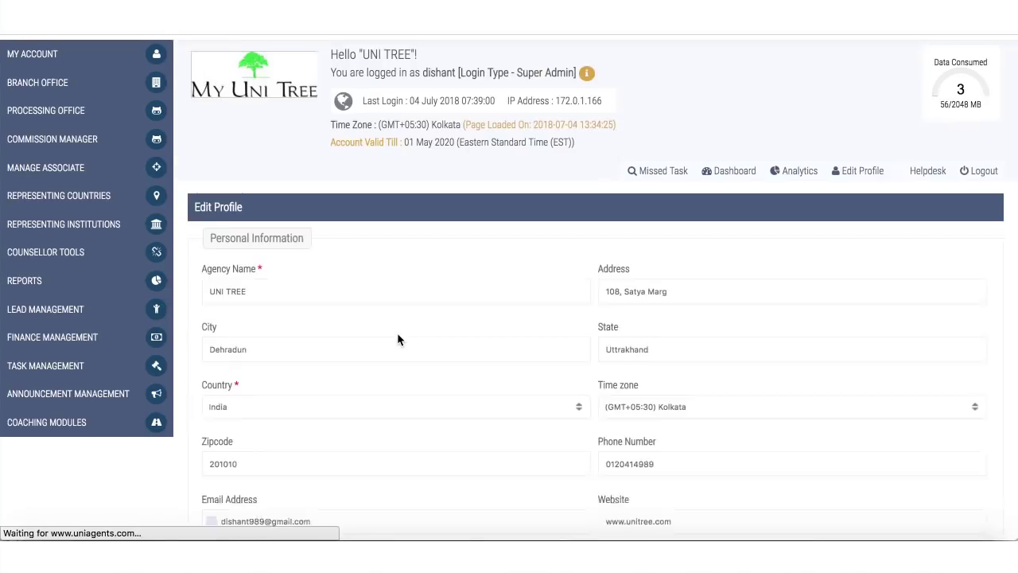
scroll(397, 334, down, 2)
scroll(397, 334, down, 5)
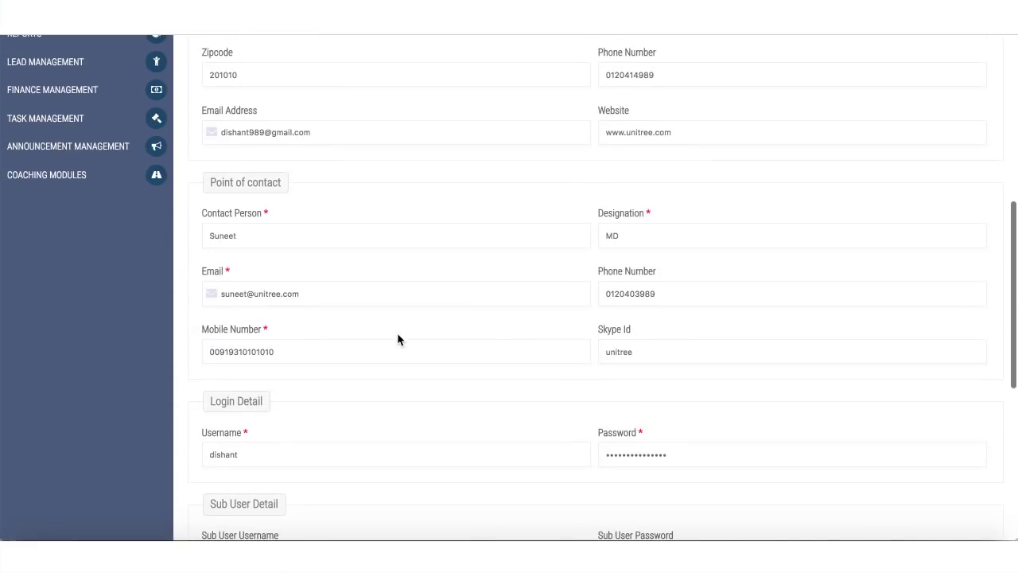
scroll(397, 339, down, 1)
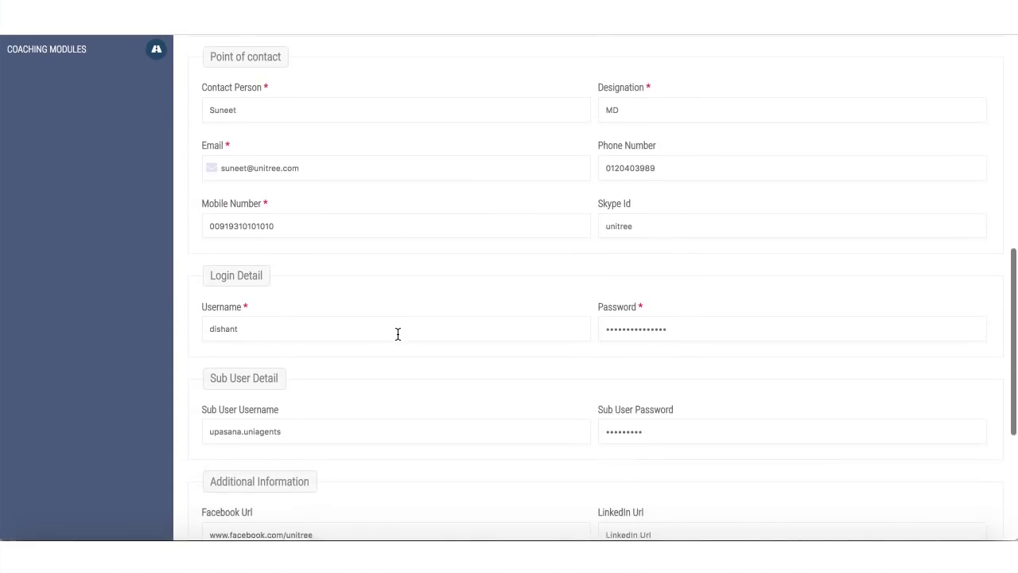
scroll(398, 339, down, 1)
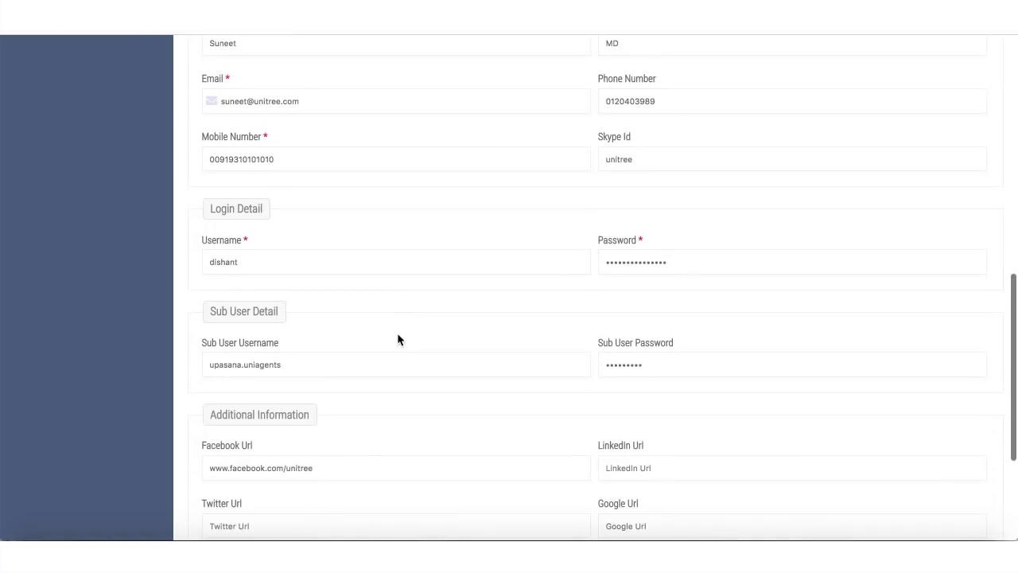
click(346, 364)
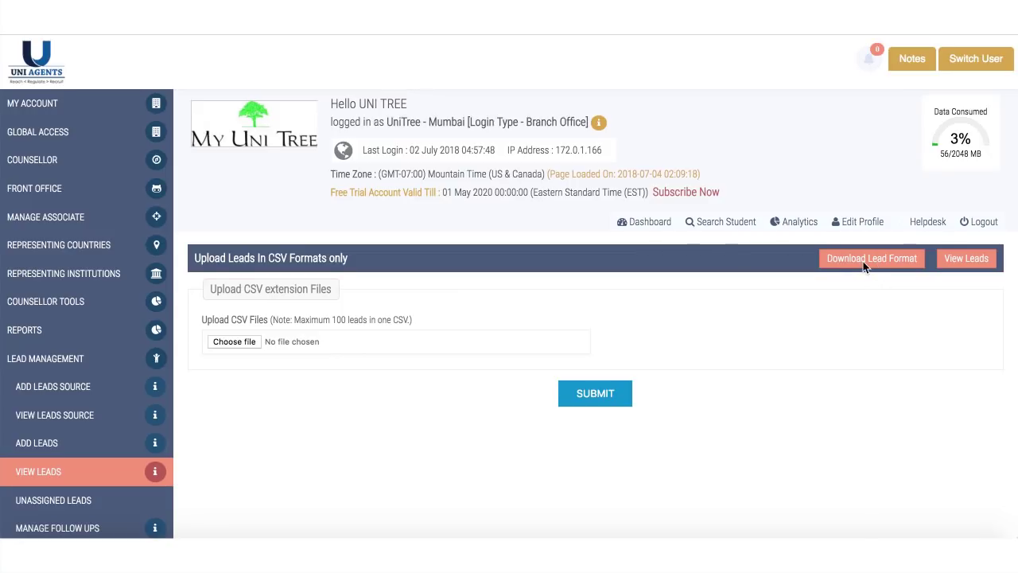
Step: Check the column layout of leads_format.csv in Excel, and look through the lead source list in Google Chrome
click(957, 525)
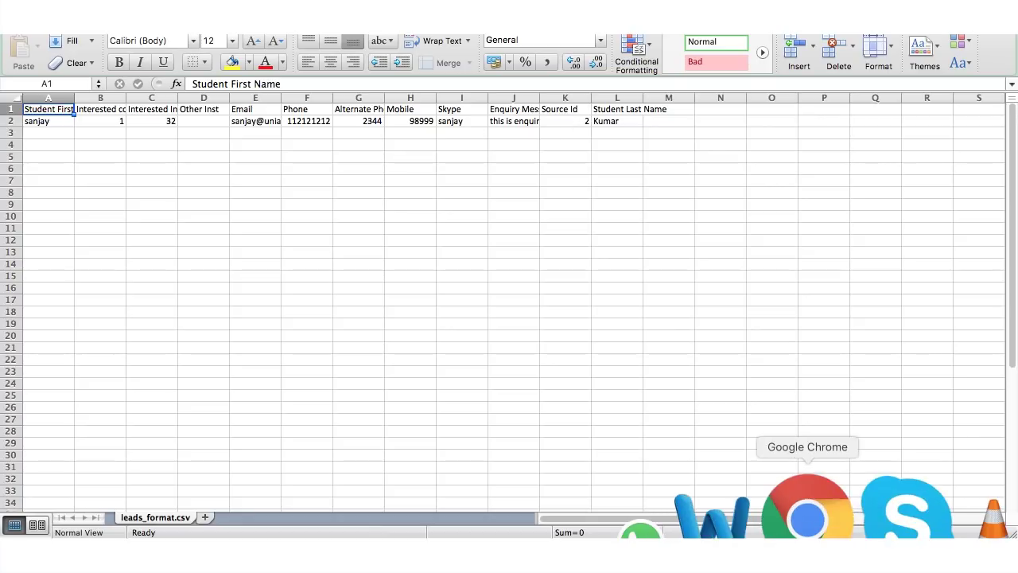
click(807, 529)
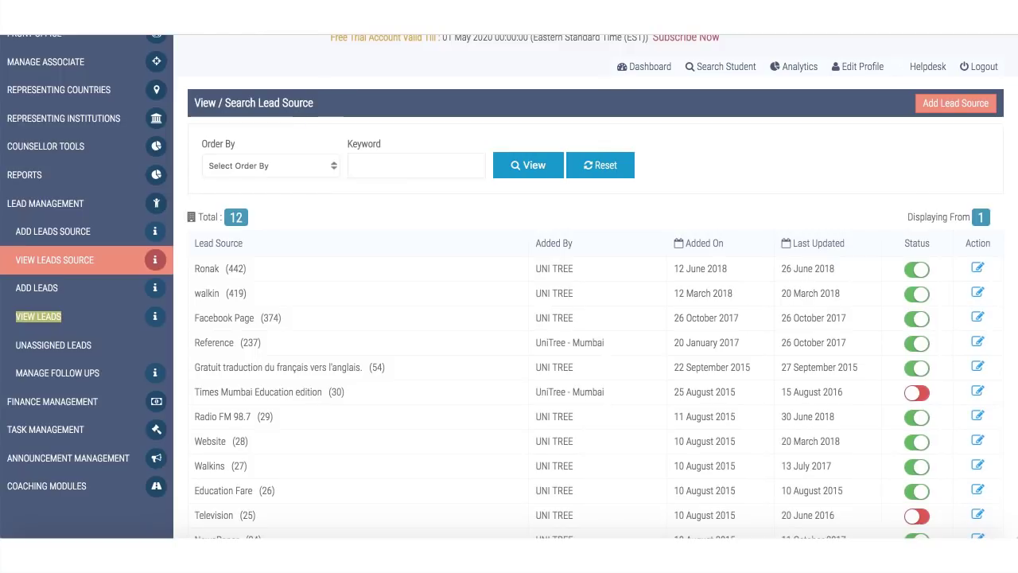
scroll(634, 325, down, 2)
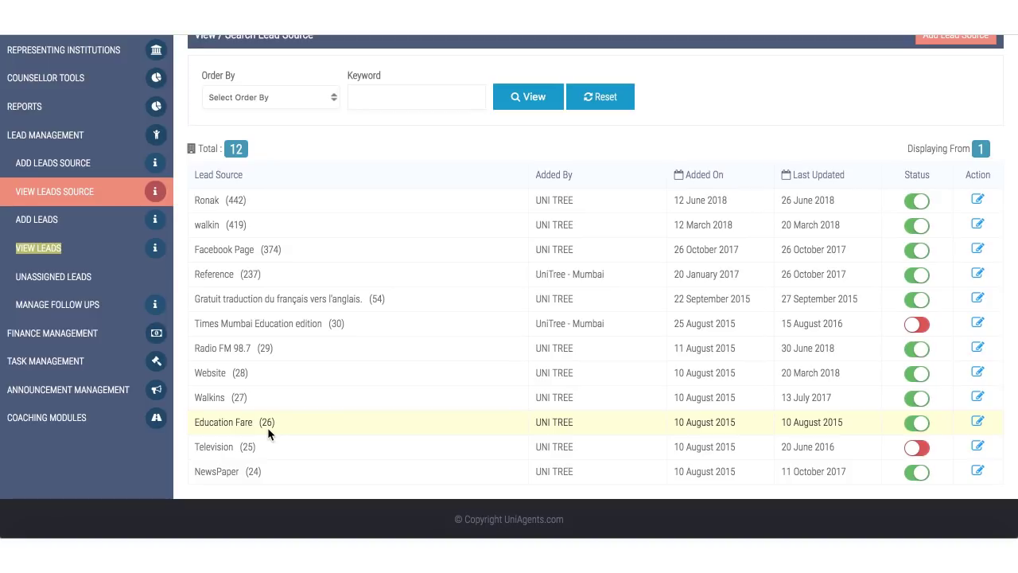
scroll(421, 315, up, 2)
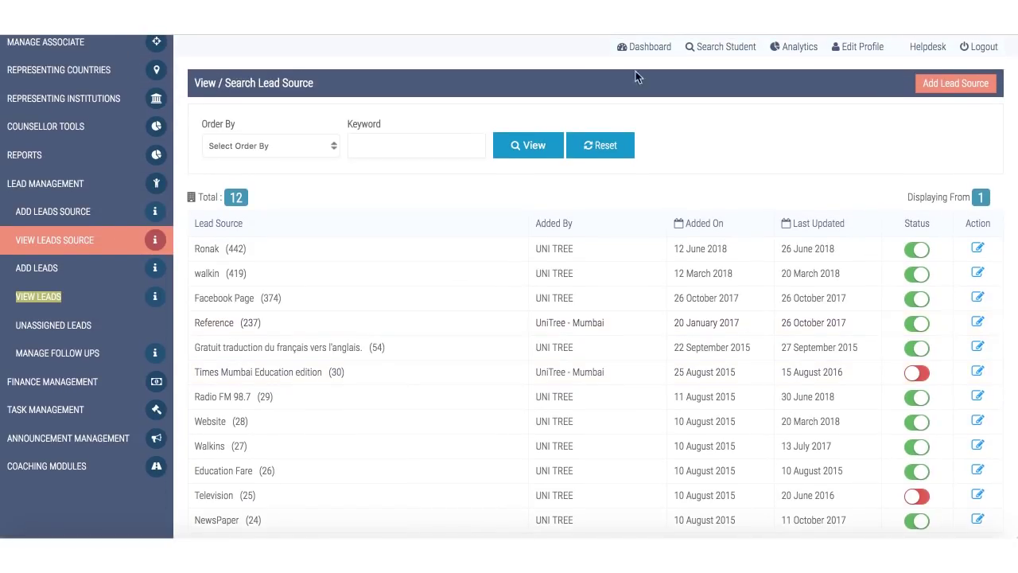
Step: Open the counsellor's leads list and bring up the student report for the completed lead in row 6, interested in ARTS UNIVERSITY BOURNEMOUTH
scroll(626, 241, down, 3)
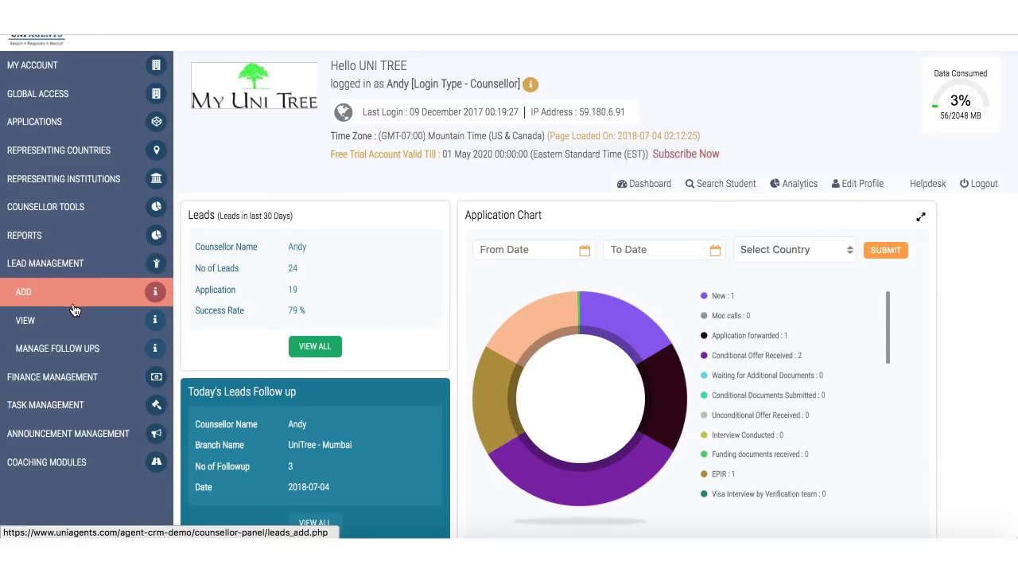
click(70, 320)
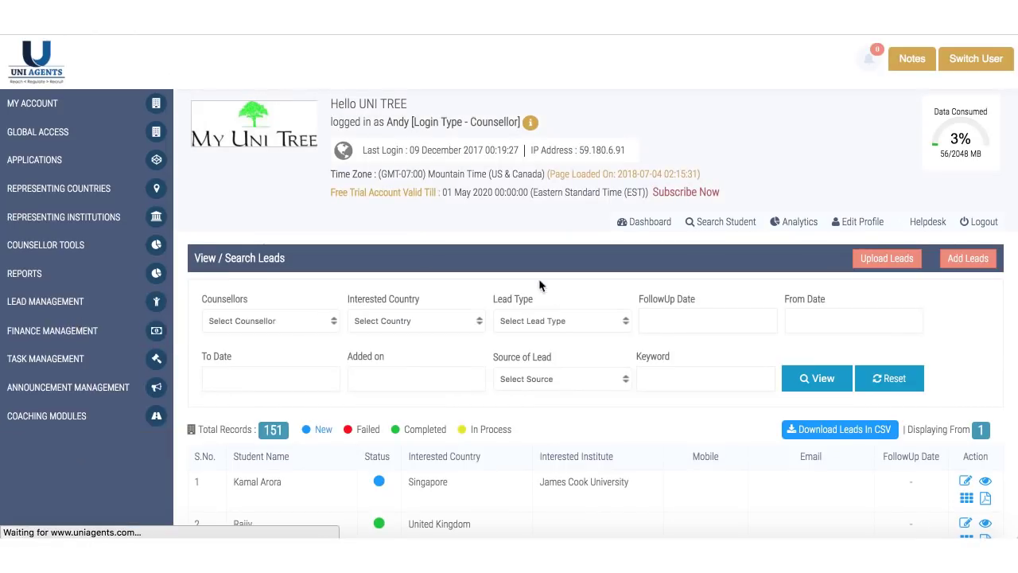
scroll(708, 330, down, 3)
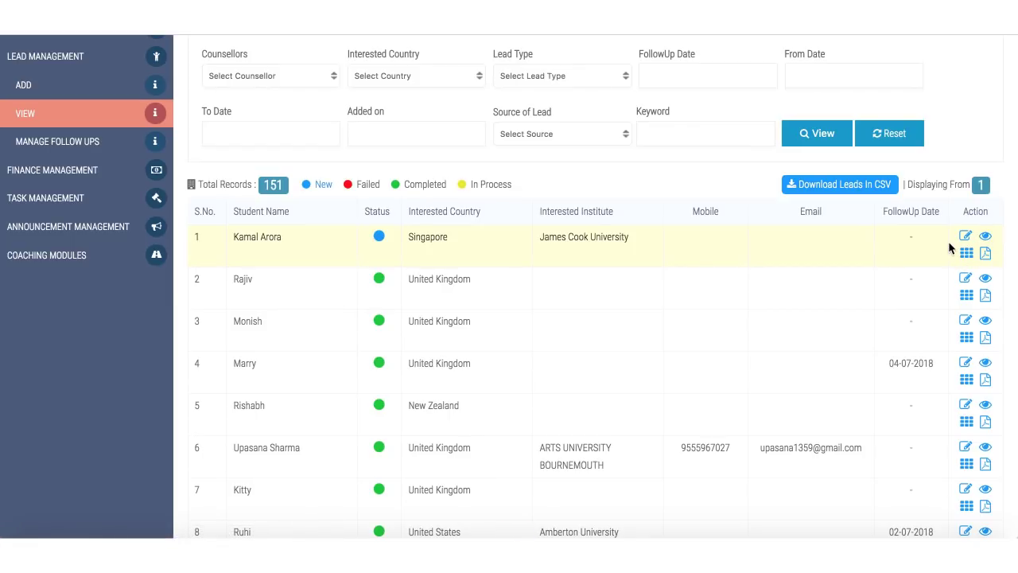
click(988, 257)
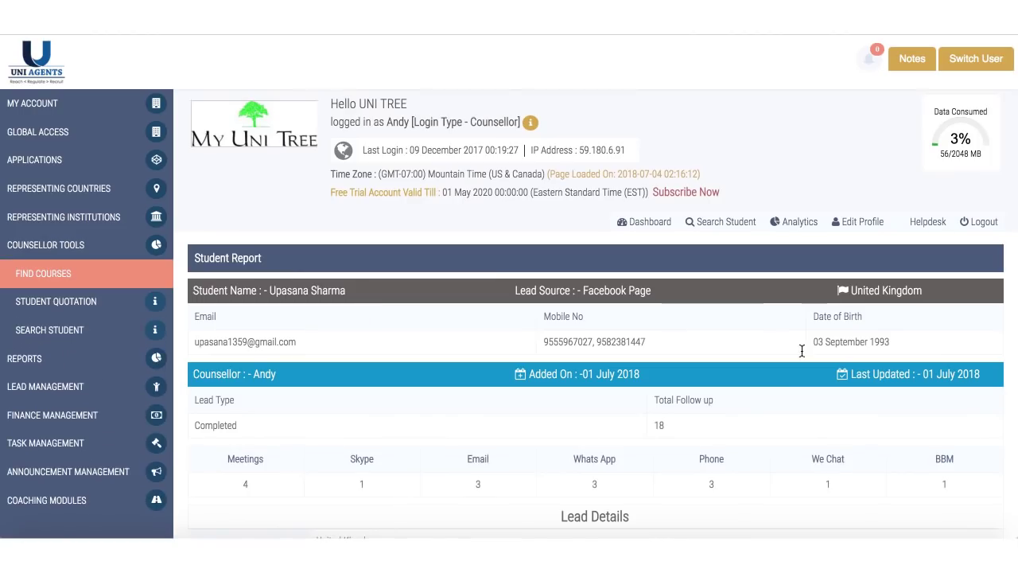
Step: Examine the student report's contact channel counts, lead details and follow-up history down to the PDF download options
scroll(787, 372, down, 3)
scroll(787, 377, down, 3)
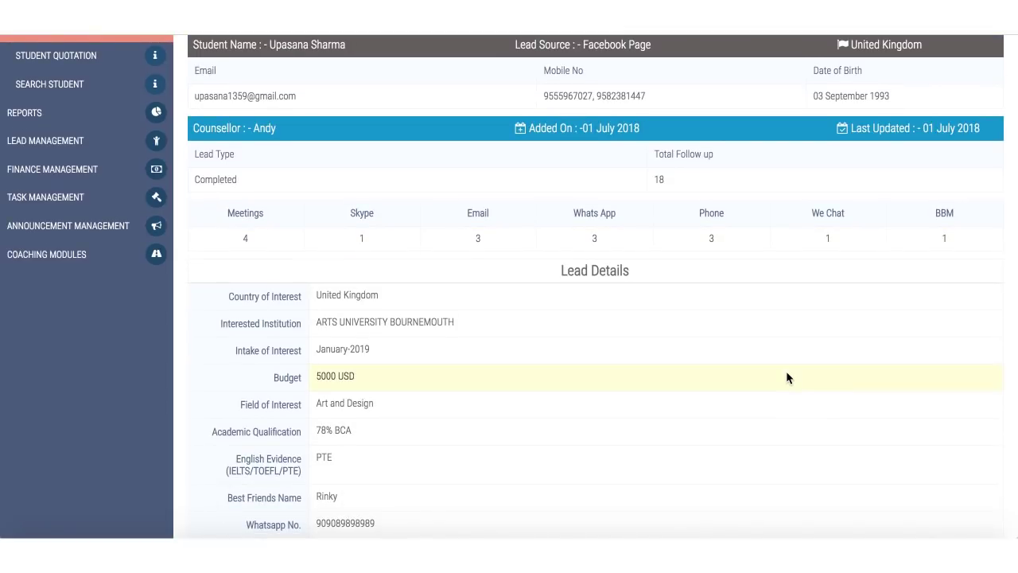
scroll(787, 377, up, 1)
scroll(787, 376, down, 1)
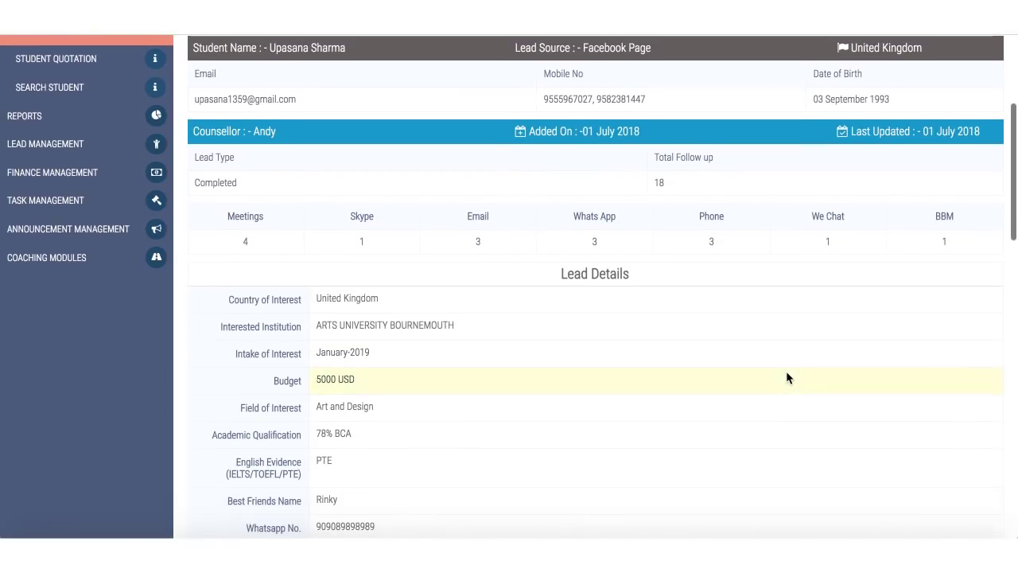
scroll(678, 273, down, 4)
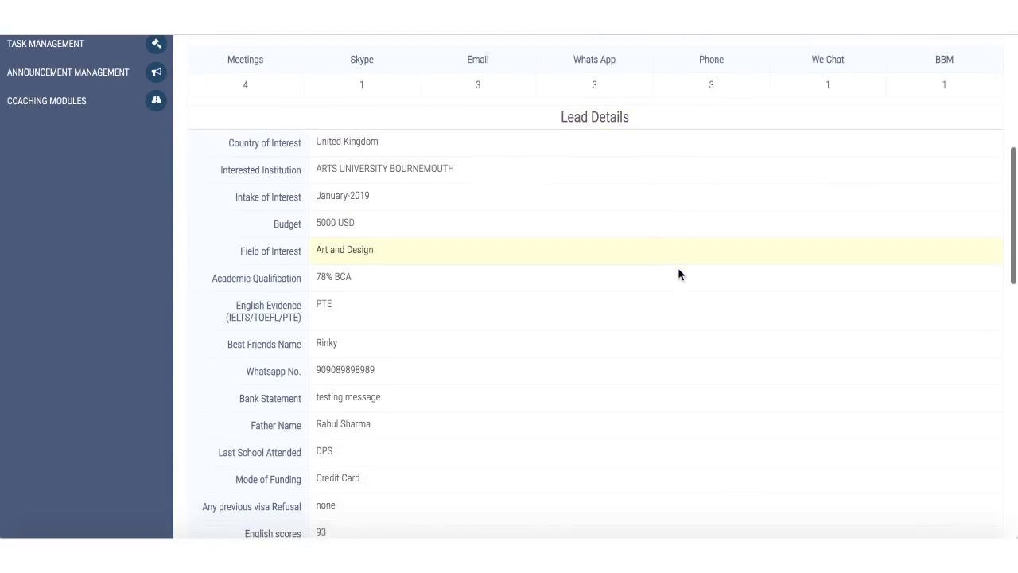
scroll(678, 273, down, 13)
scroll(678, 269, down, 7)
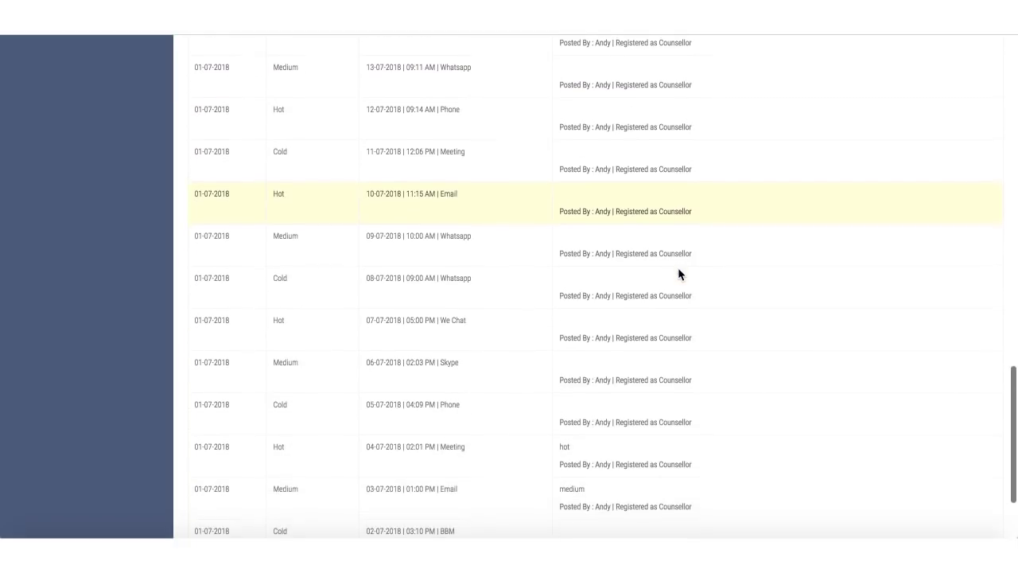
scroll(677, 273, down, 3)
scroll(678, 273, up, 12)
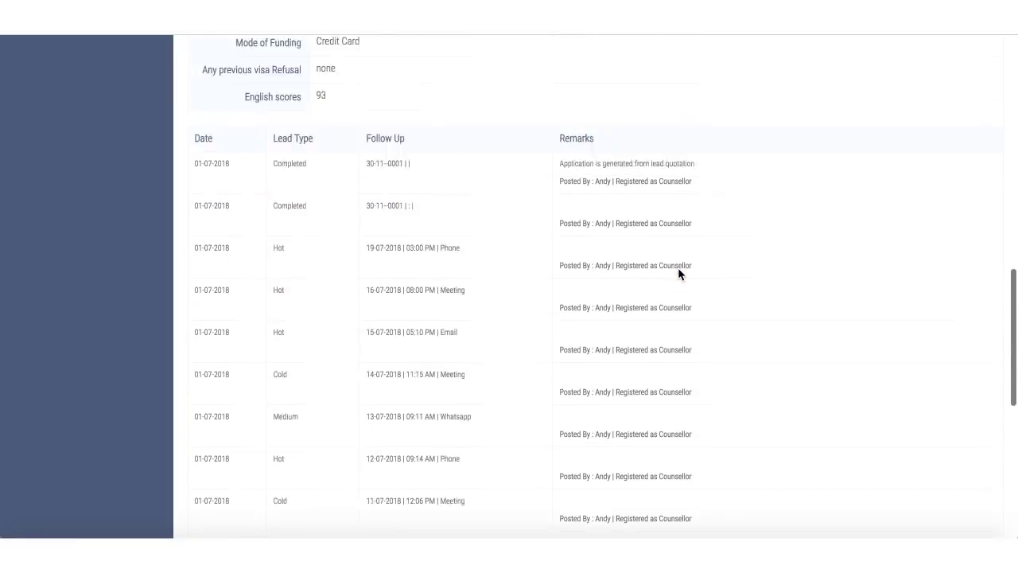
scroll(678, 270, up, 12)
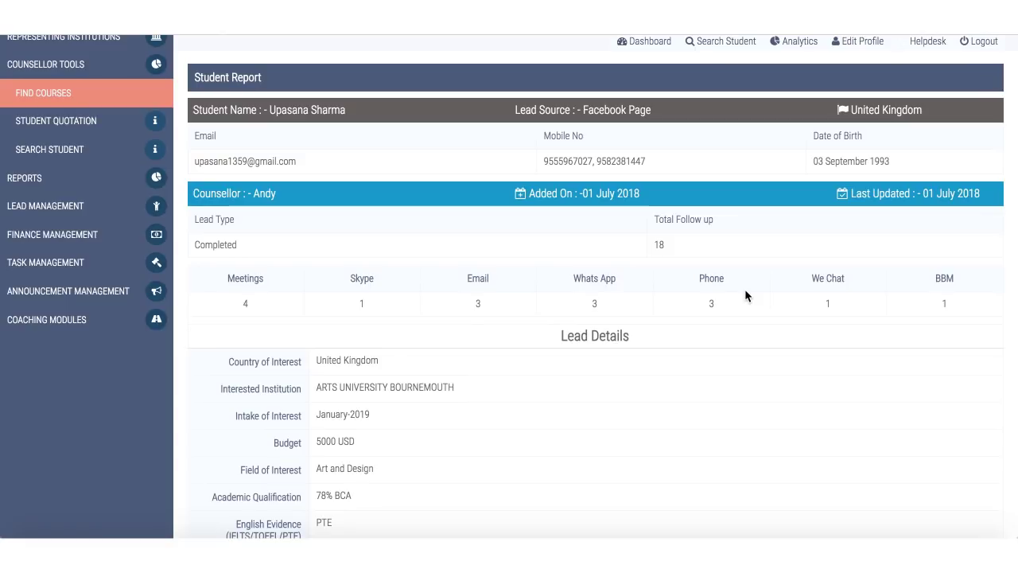
scroll(744, 290, down, 20)
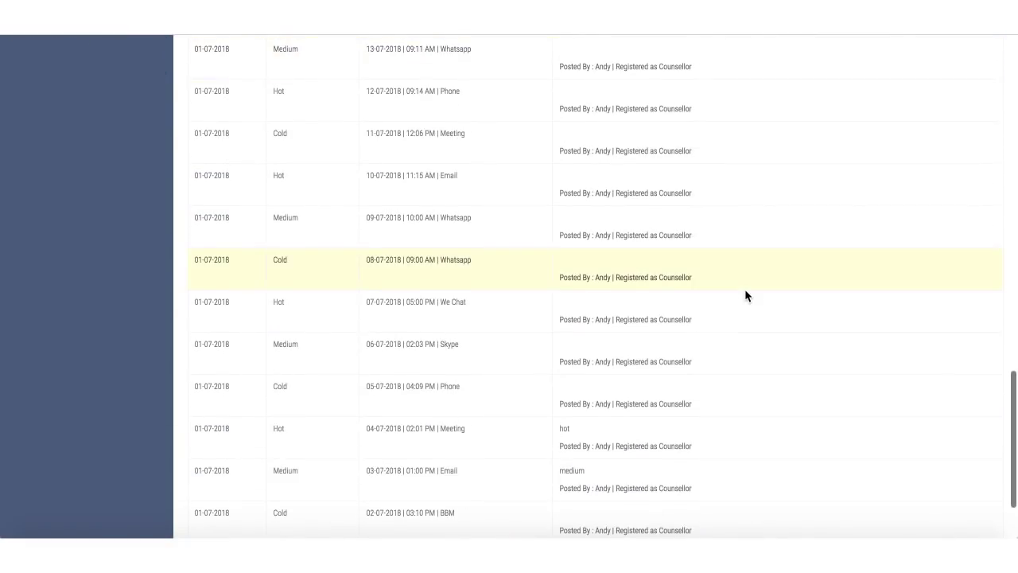
scroll(744, 290, down, 3)
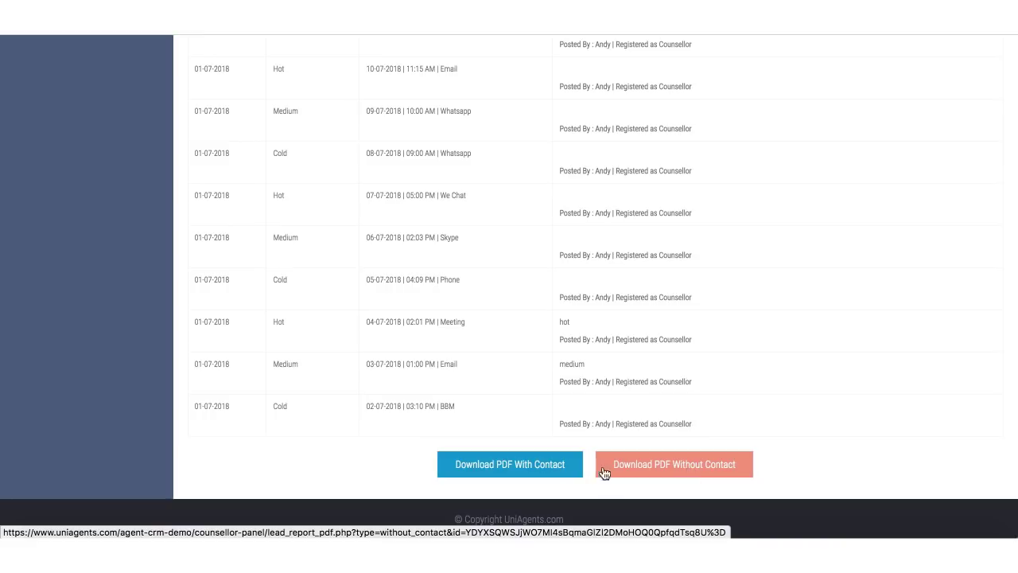
Step: Generate the PDF version of the student report with contact details and look through its contents
click(538, 477)
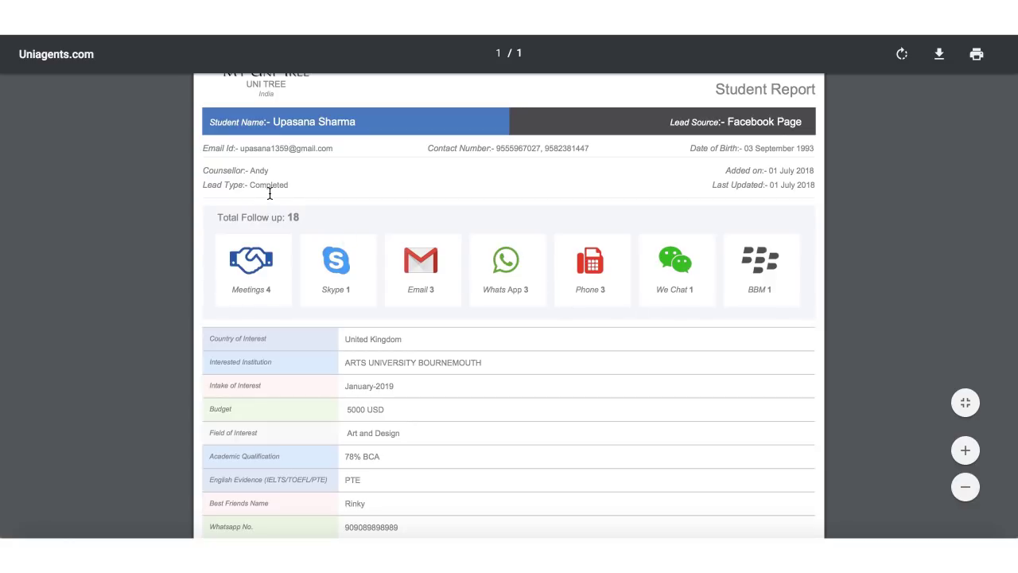
scroll(273, 195, down, 1)
scroll(408, 309, down, 3)
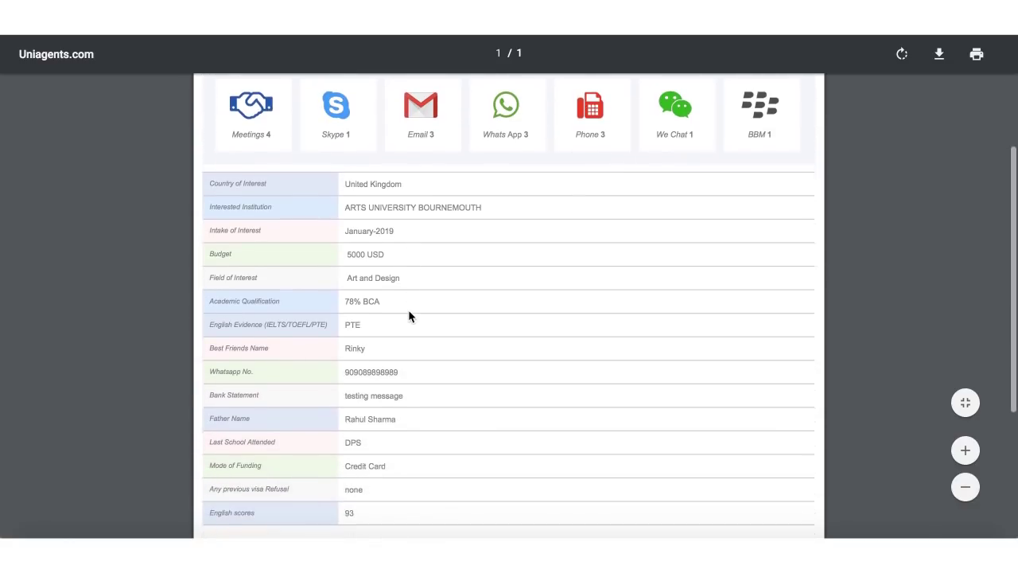
scroll(408, 315, up, 5)
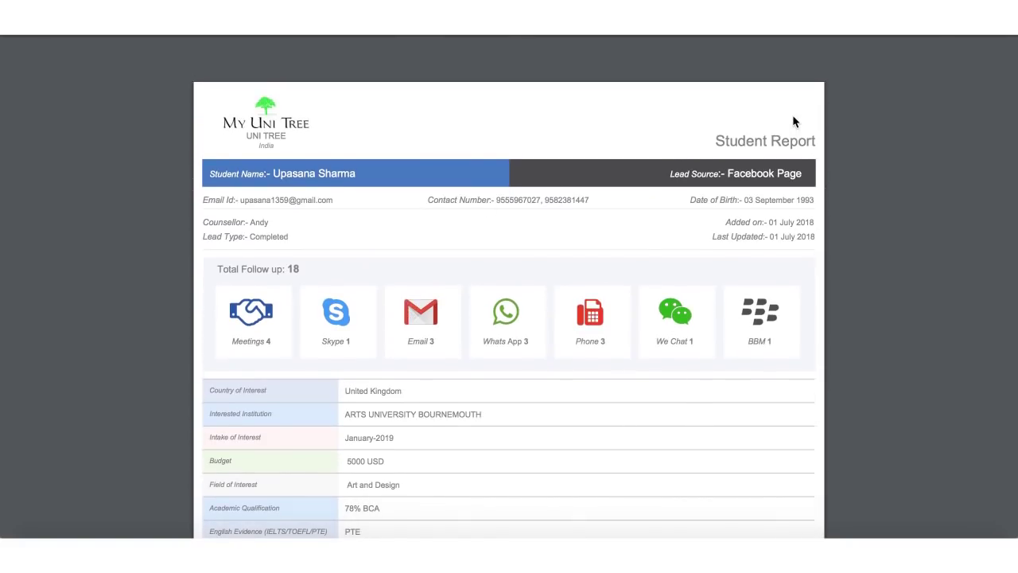
Step: Return to the leads list and open the student quotation form for the first lead, interested in James Cook University, Singapore
mouse_move(834, 62)
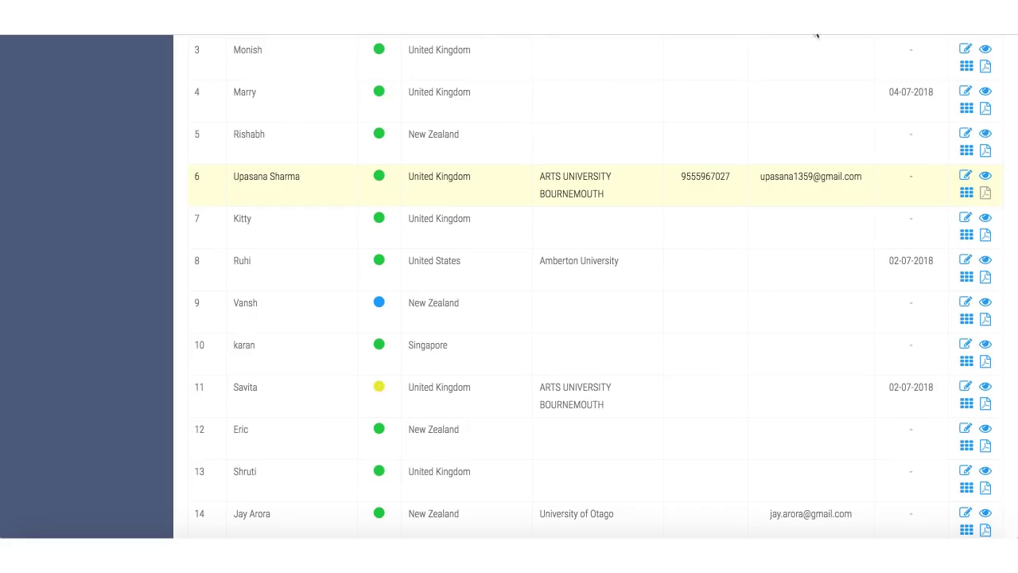
scroll(805, 147, up, 5)
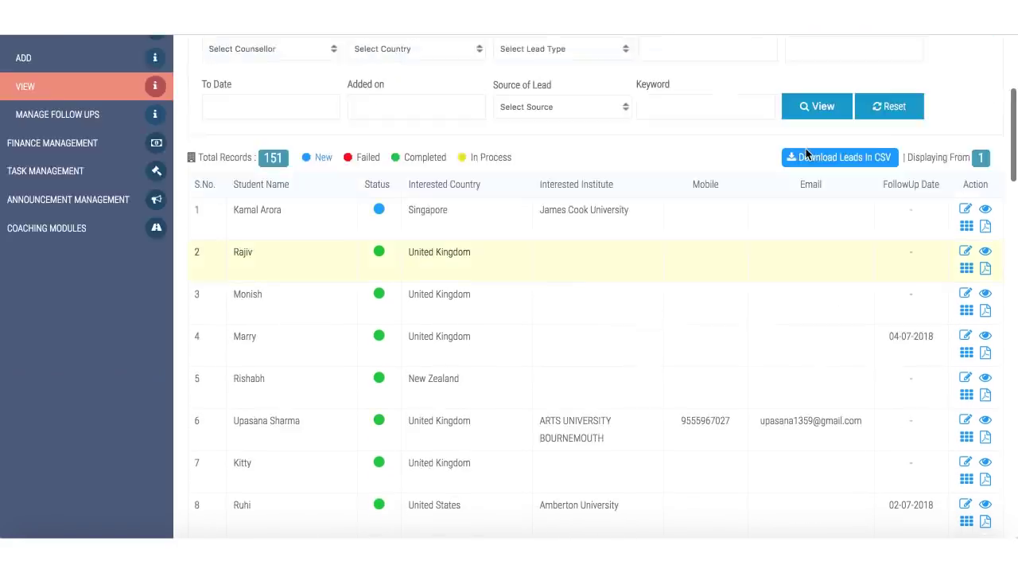
scroll(805, 147, up, 1)
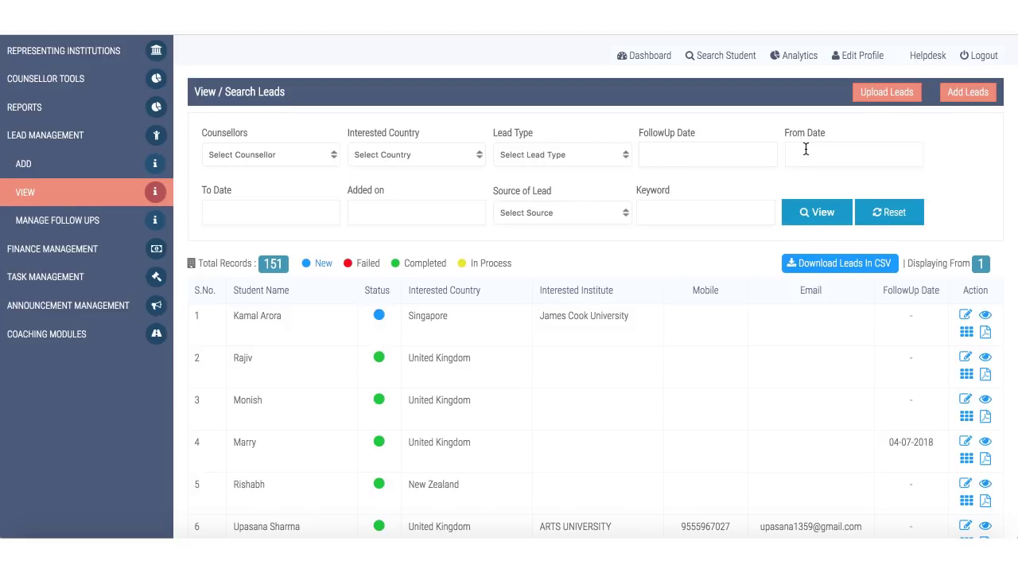
click(966, 318)
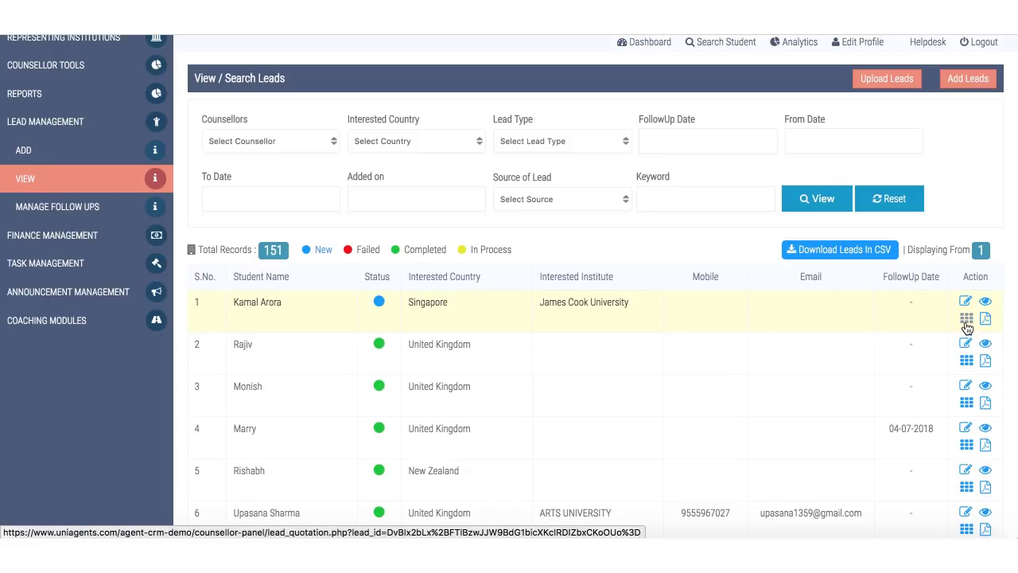
click(967, 322)
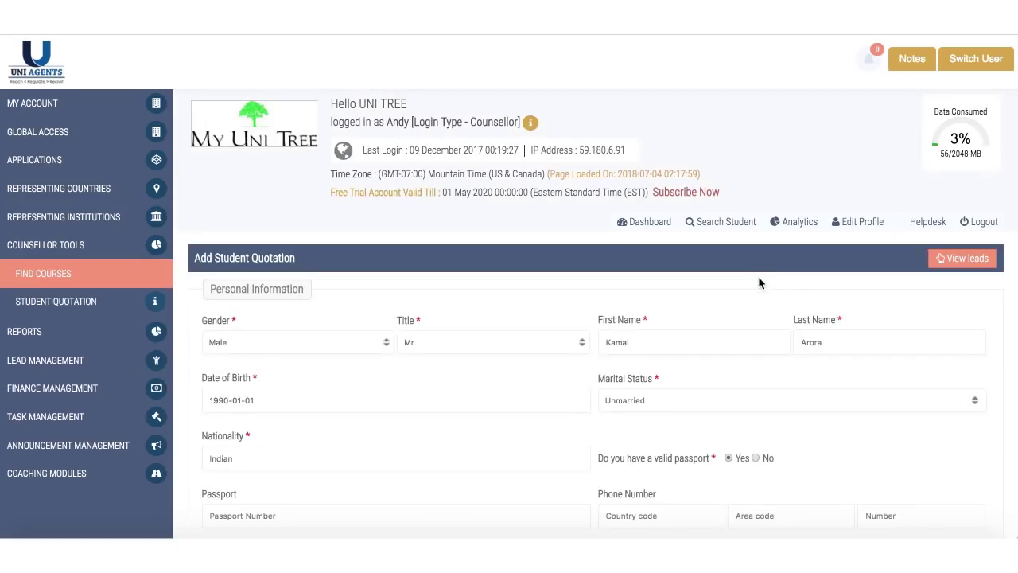
scroll(707, 407, down, 8)
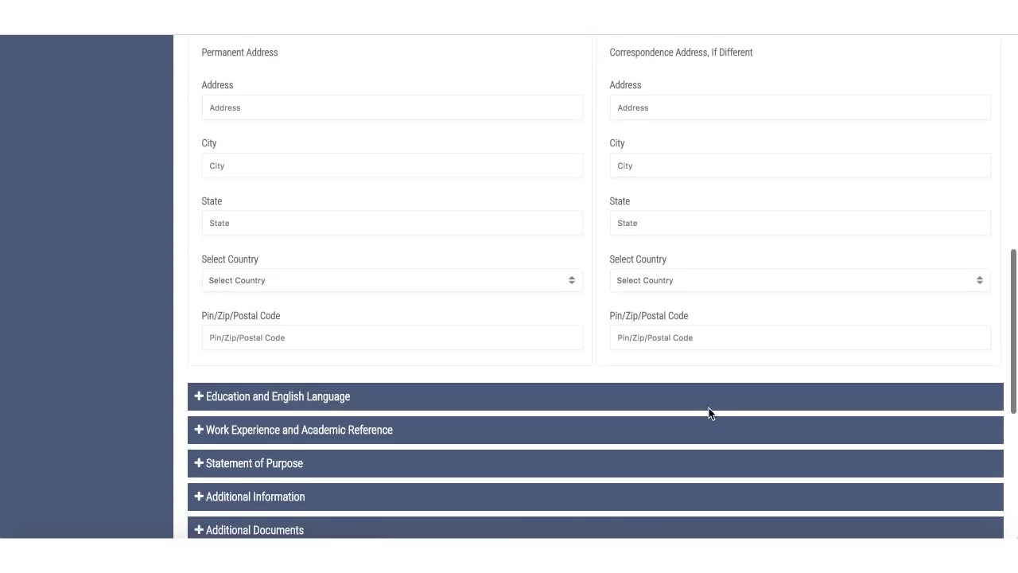
Step: Review the personal information and the permanent and correspondence address fields of the student quotation form
scroll(710, 415, up, 5)
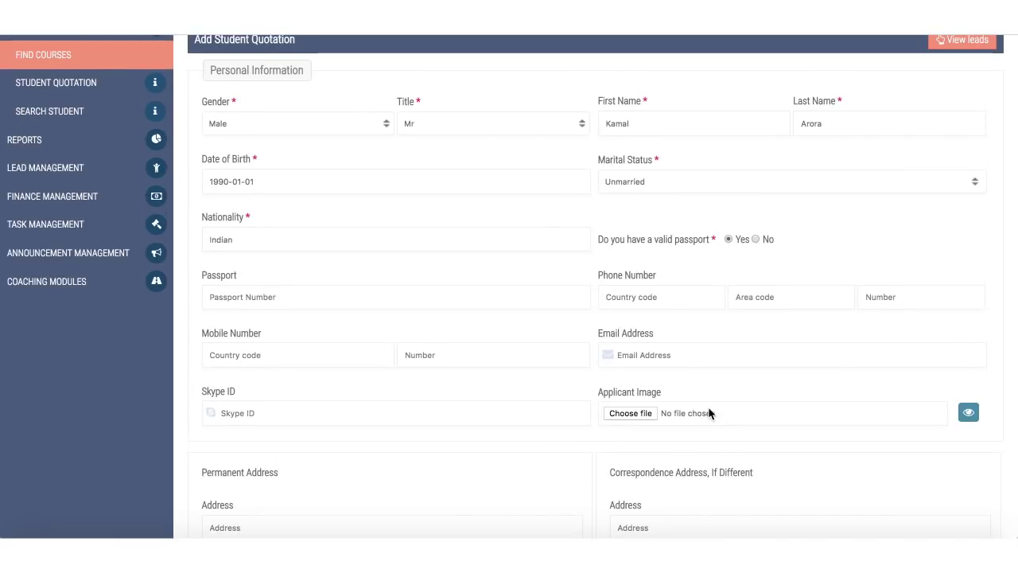
scroll(711, 414, down, 2)
scroll(709, 408, down, 2)
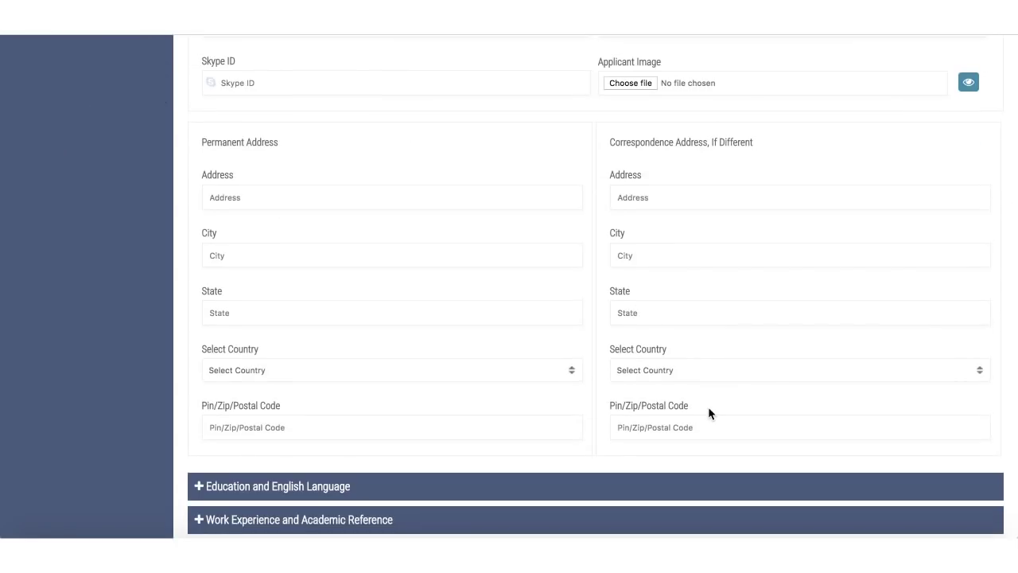
scroll(708, 407, down, 1)
scroll(709, 408, up, 6)
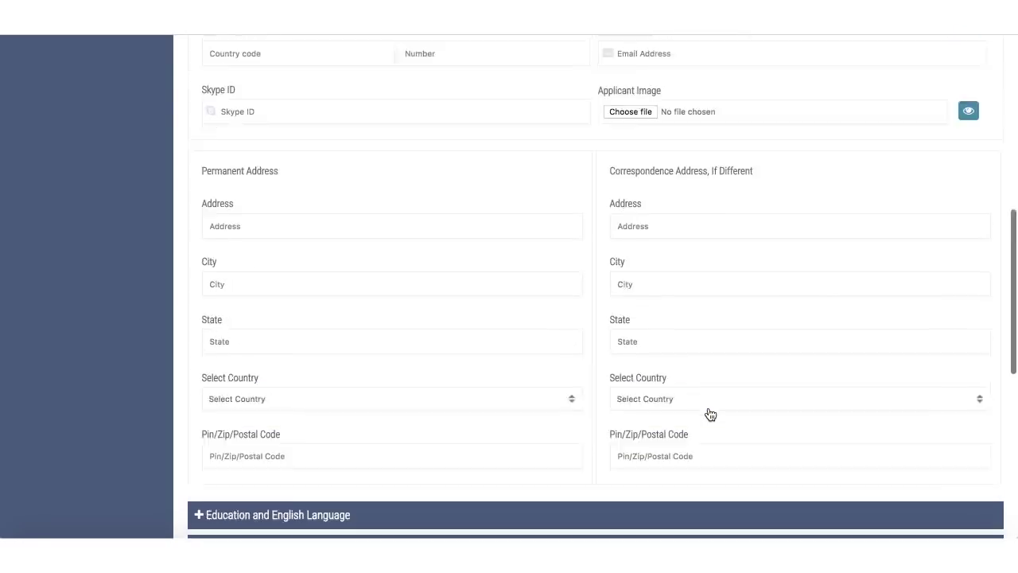
scroll(708, 411, down, 5)
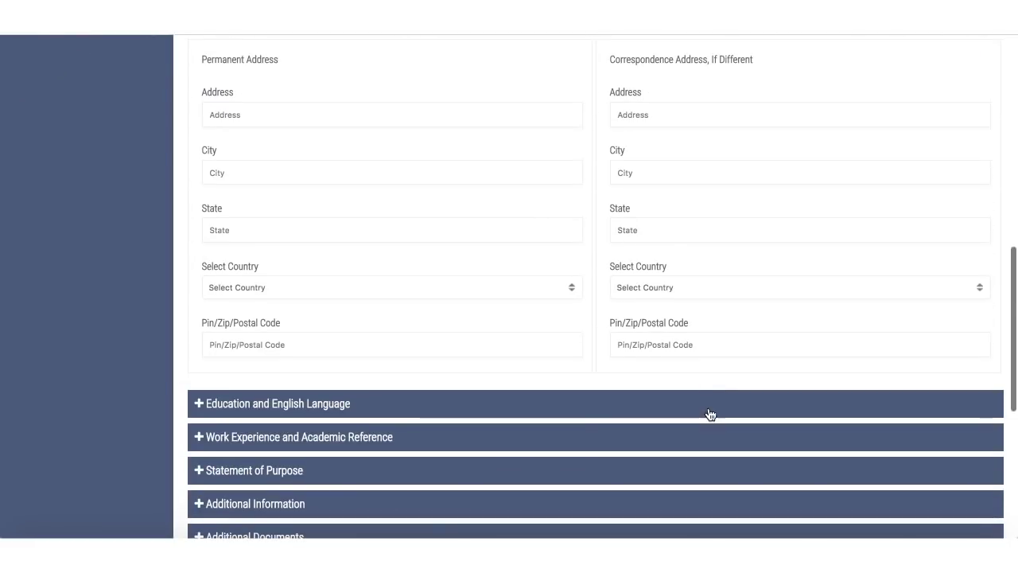
Step: Expand the education, work experience and additional documents sections, and review their fields and the three Singapore courses listed for the quotation
click(614, 409)
scroll(614, 409, down, 13)
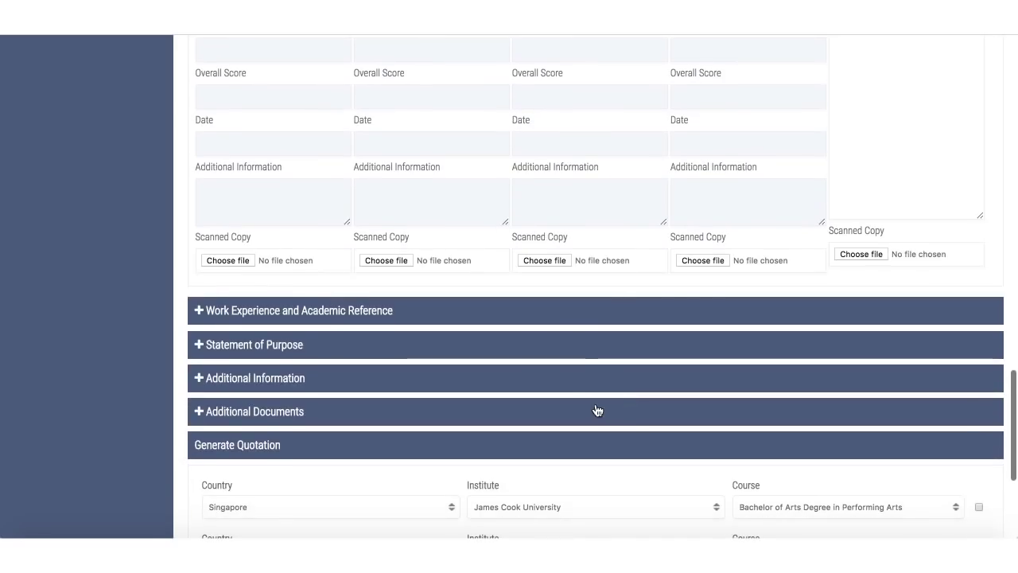
click(570, 319)
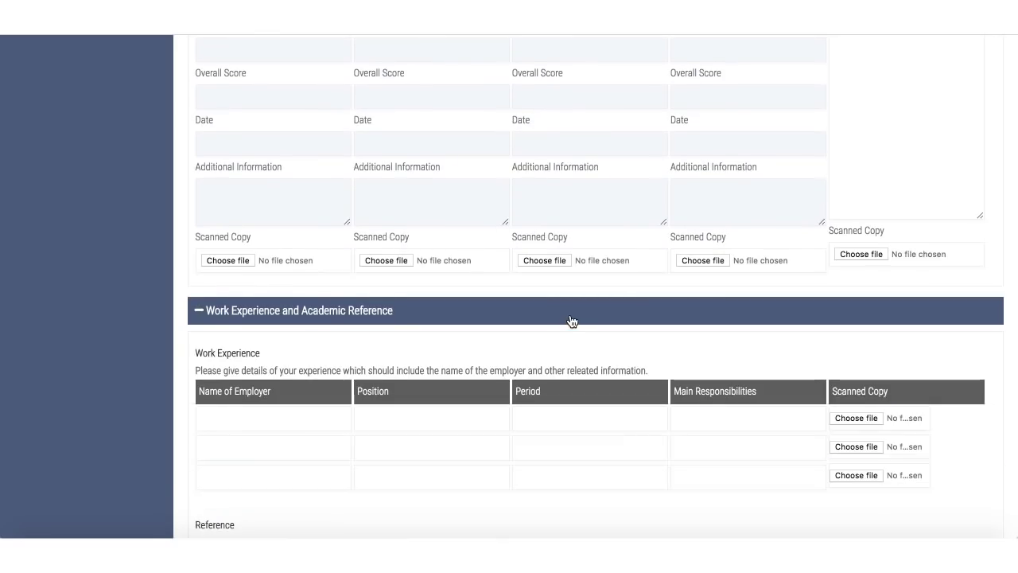
scroll(570, 320, down, 7)
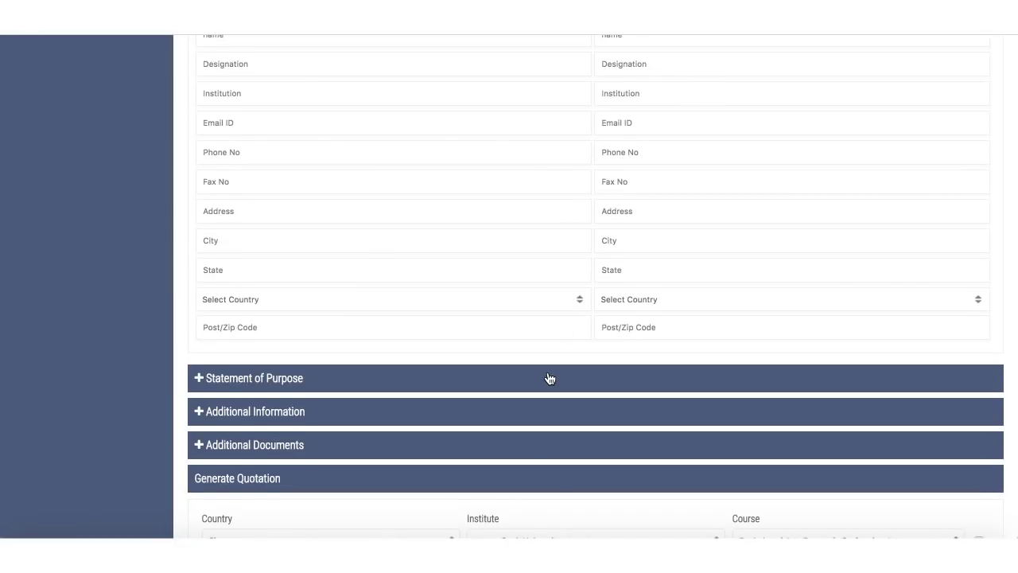
scroll(549, 376, down, 2)
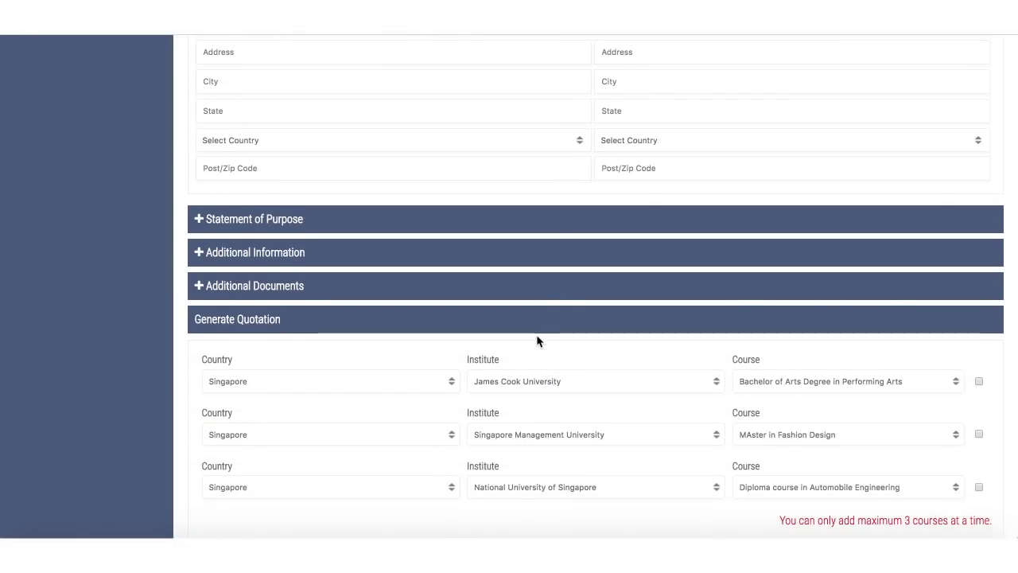
click(570, 293)
scroll(569, 293, down, 4)
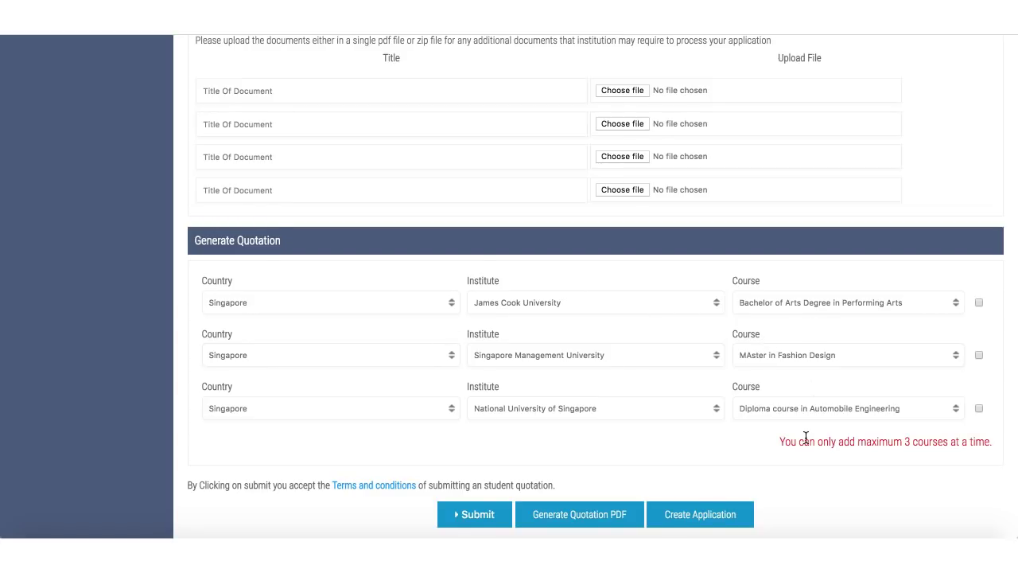
scroll(805, 435, down, 1)
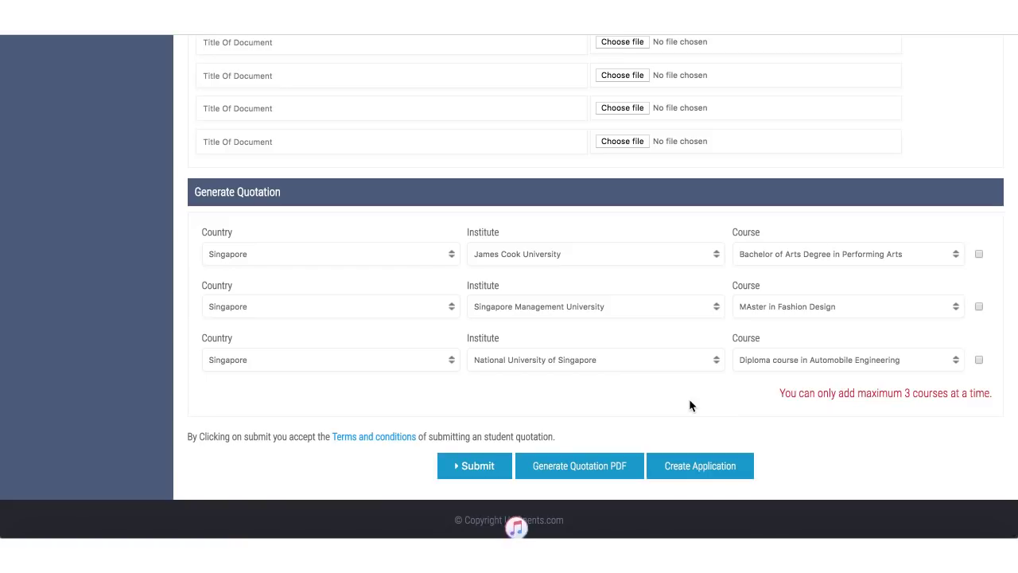
Step: Generate the quotation PDF, look through the three-course comparison, and close it to return to the quotation form
click(579, 469)
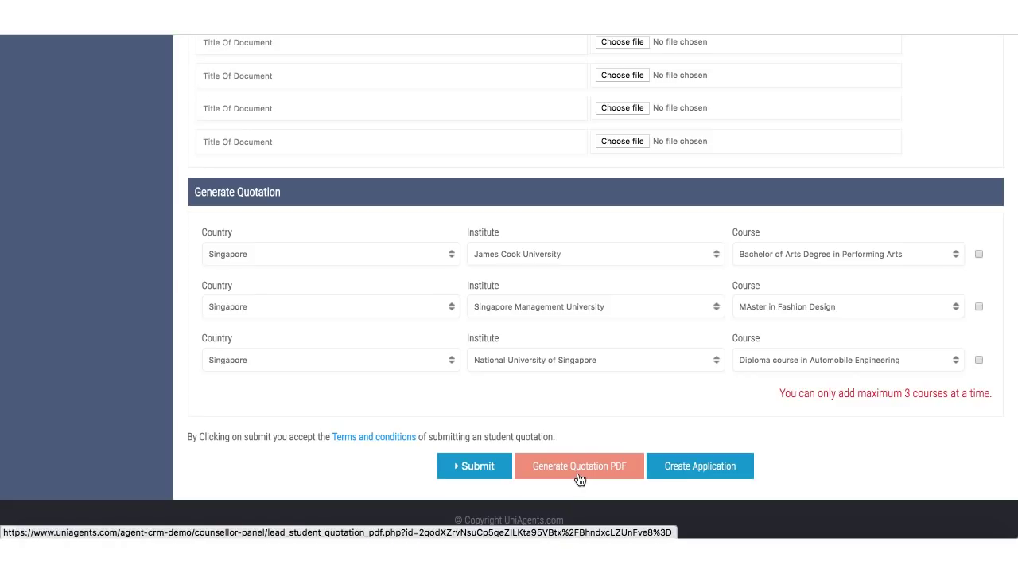
scroll(569, 342, down, 4)
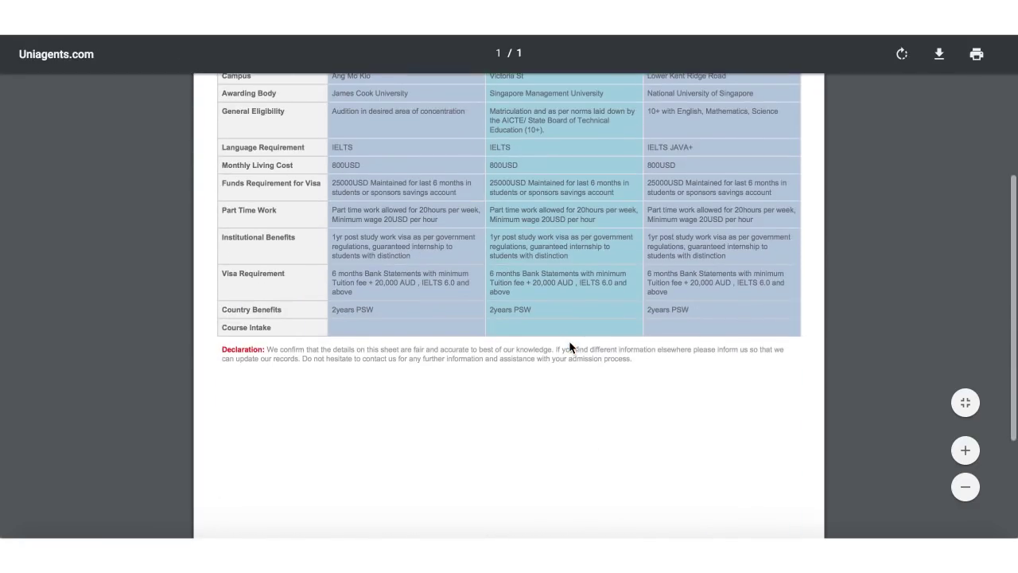
scroll(569, 342, up, 4)
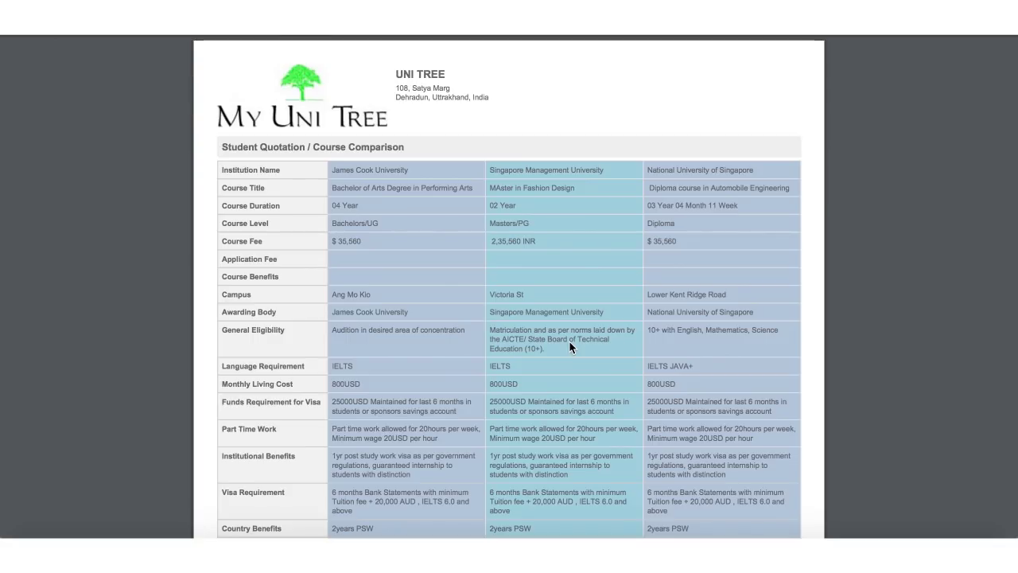
mouse_move(750, 35)
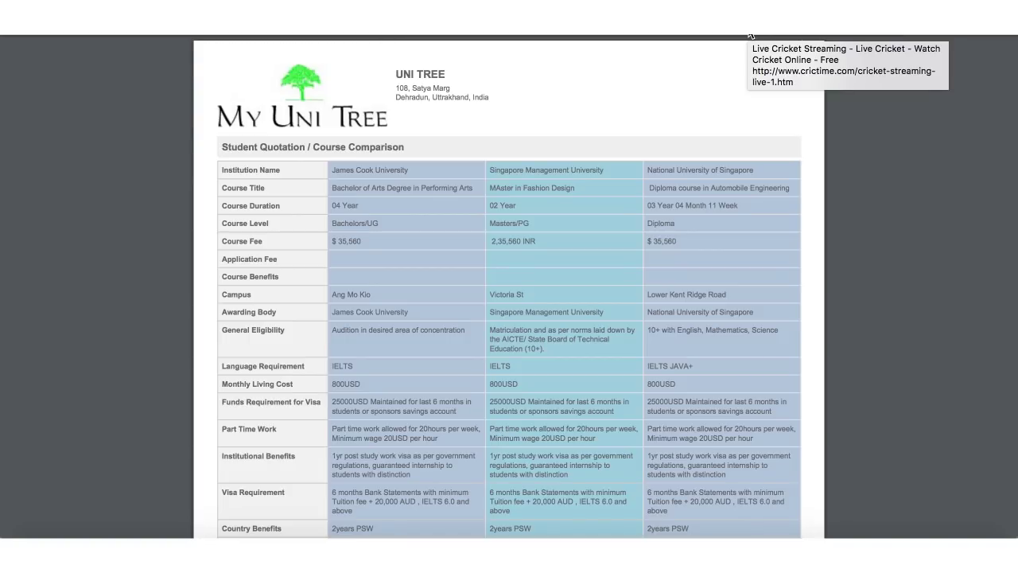
key(ctrl+w)
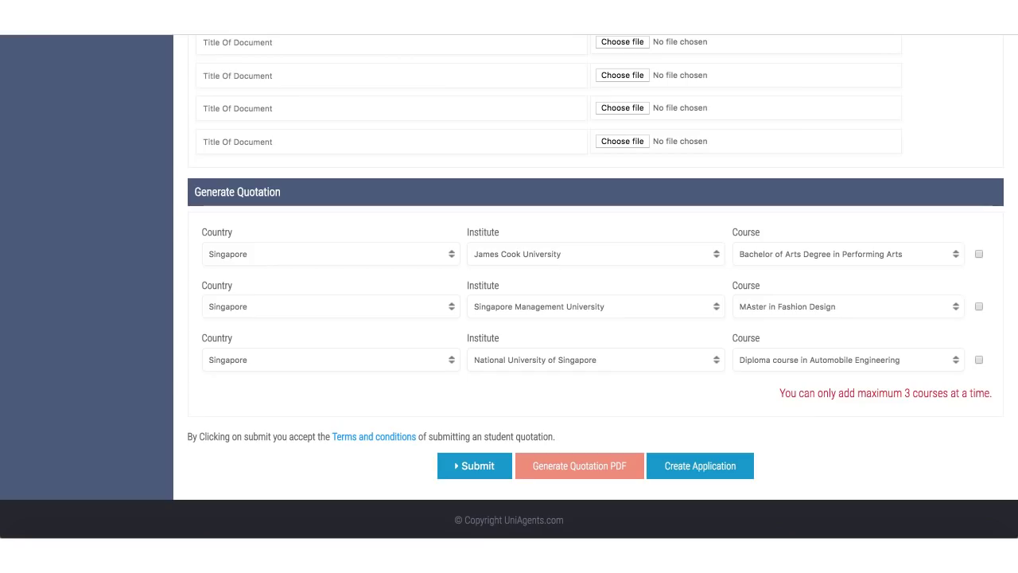
Step: Try to create an application from the quotation without selecting any course, and dismiss the alert
scroll(698, 287, down, 1)
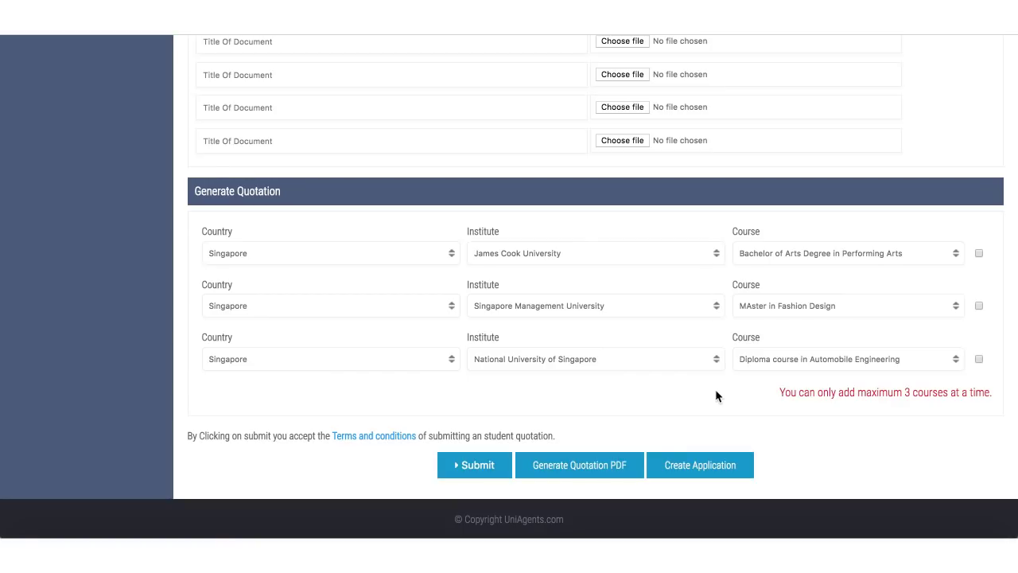
click(689, 471)
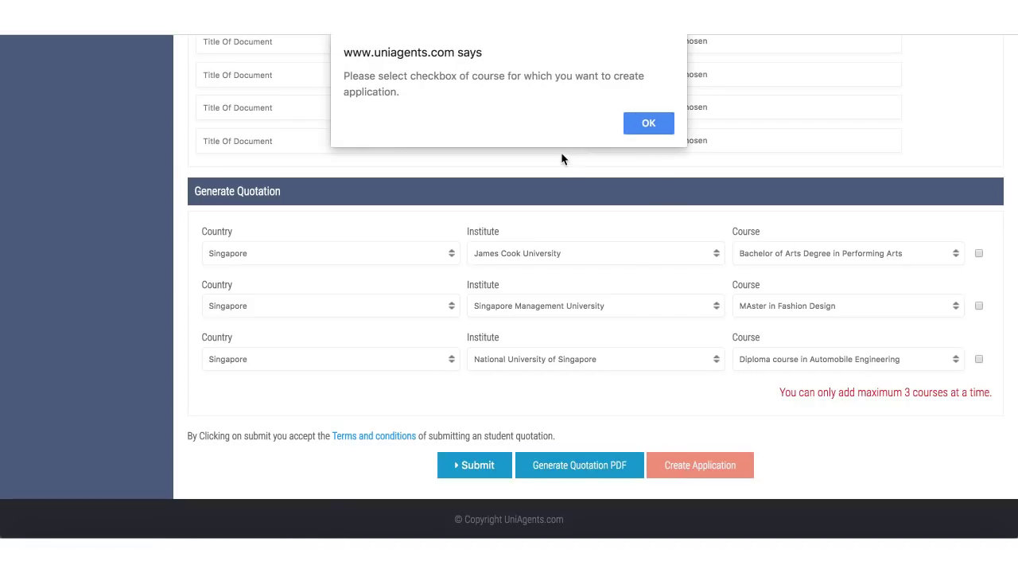
click(646, 125)
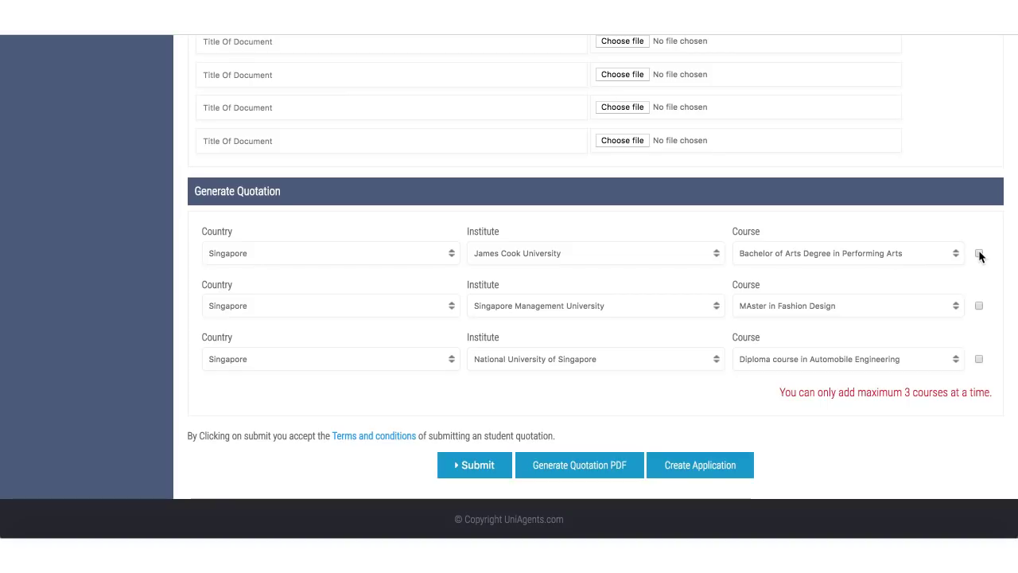
Step: Create an application for the MAster in Fashion Design course at Singapore Management University
click(978, 306)
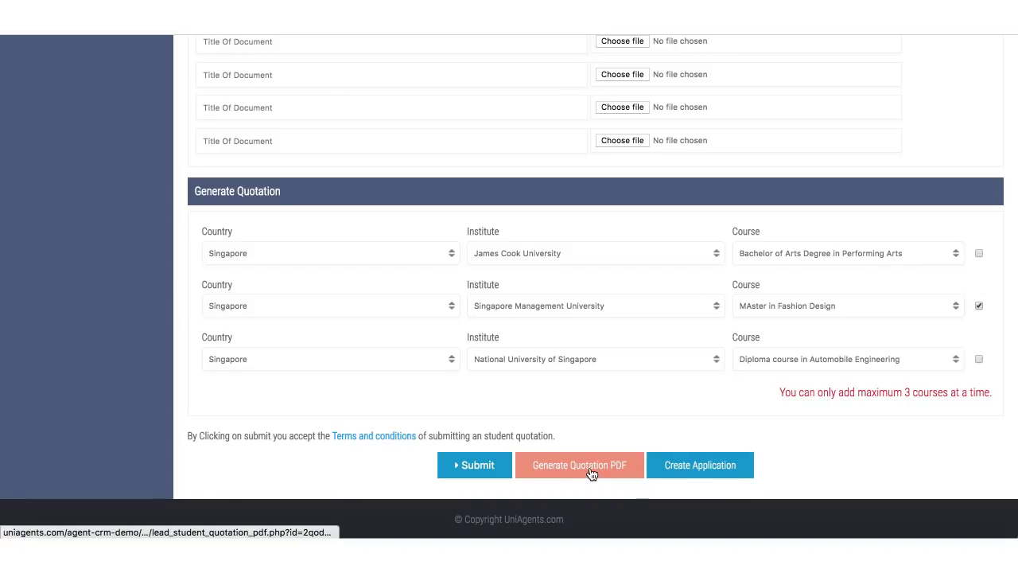
click(667, 474)
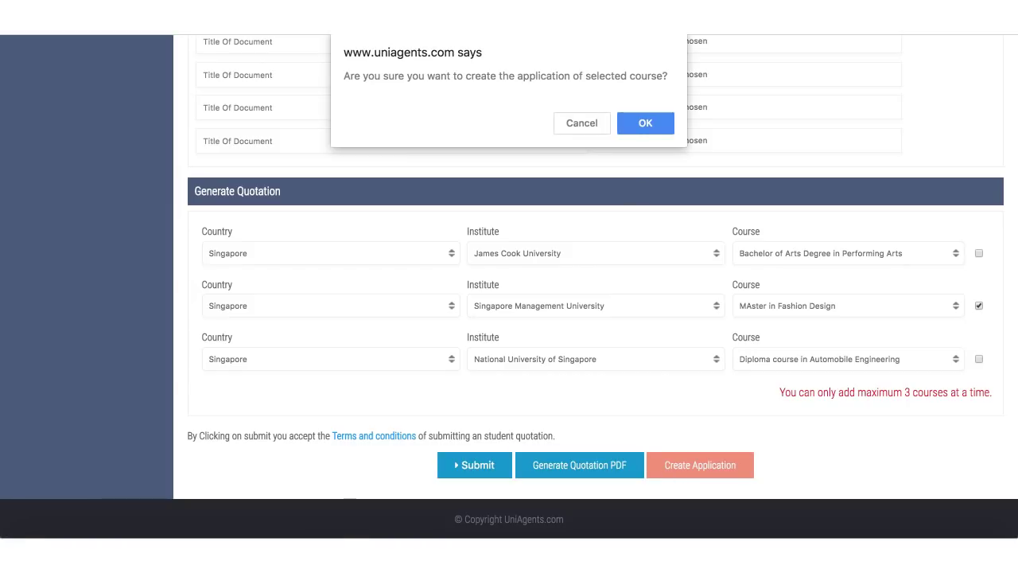
click(645, 124)
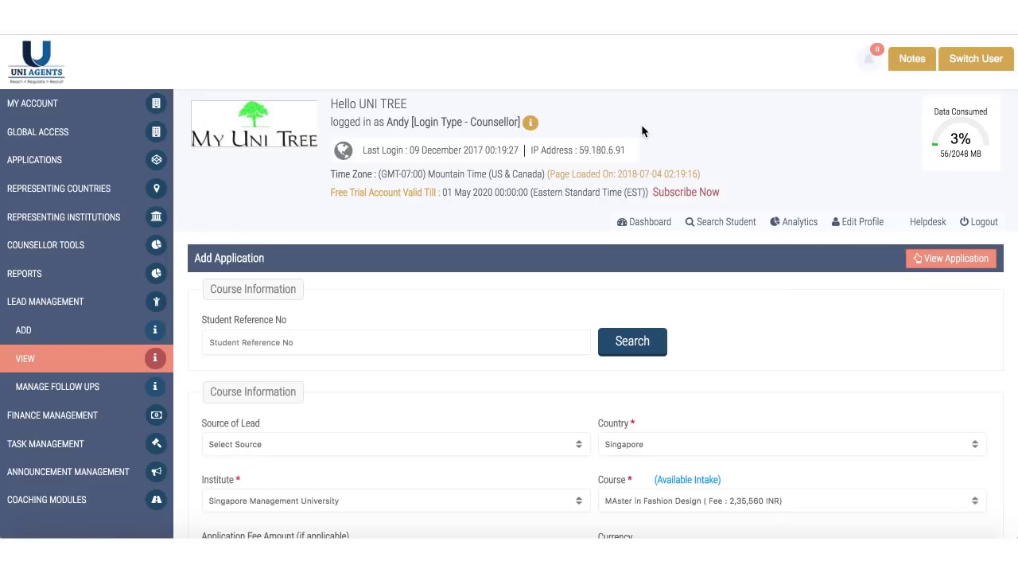
Step: Examine the new application form's course, fee, personal and address fields, including the expanded Education and English Language section
scroll(568, 384, down, 5)
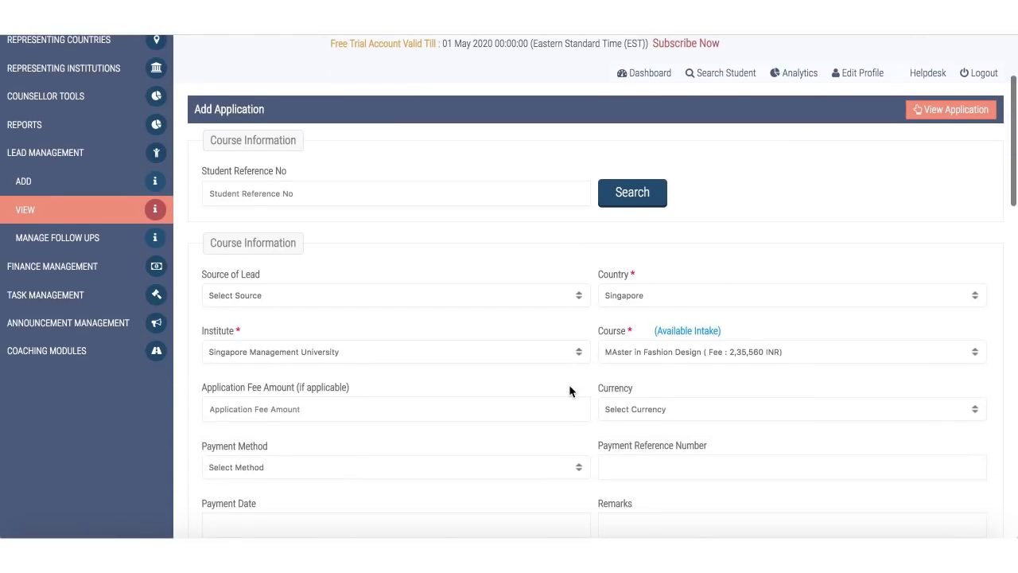
scroll(568, 389, down, 3)
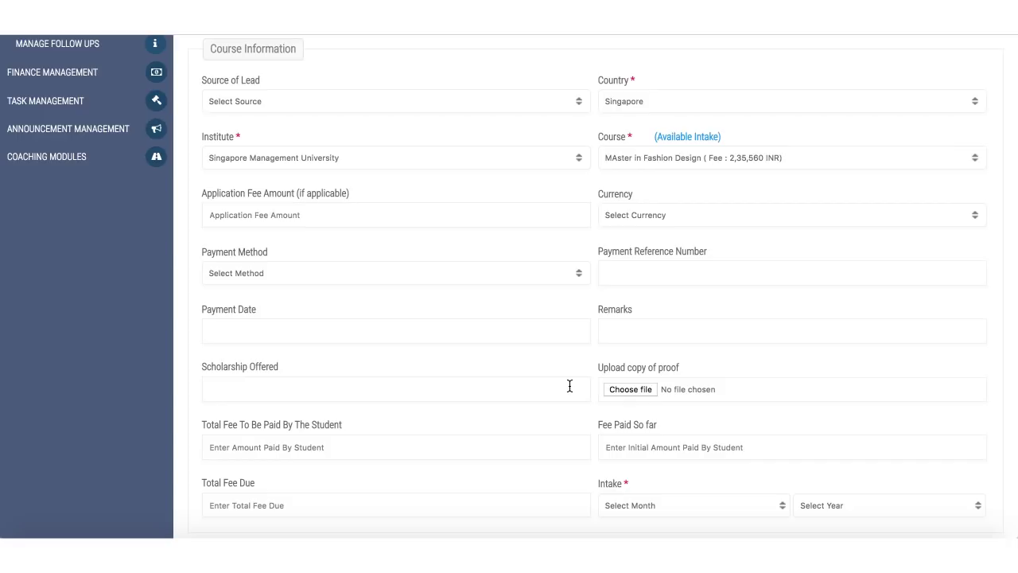
scroll(570, 385, down, 20)
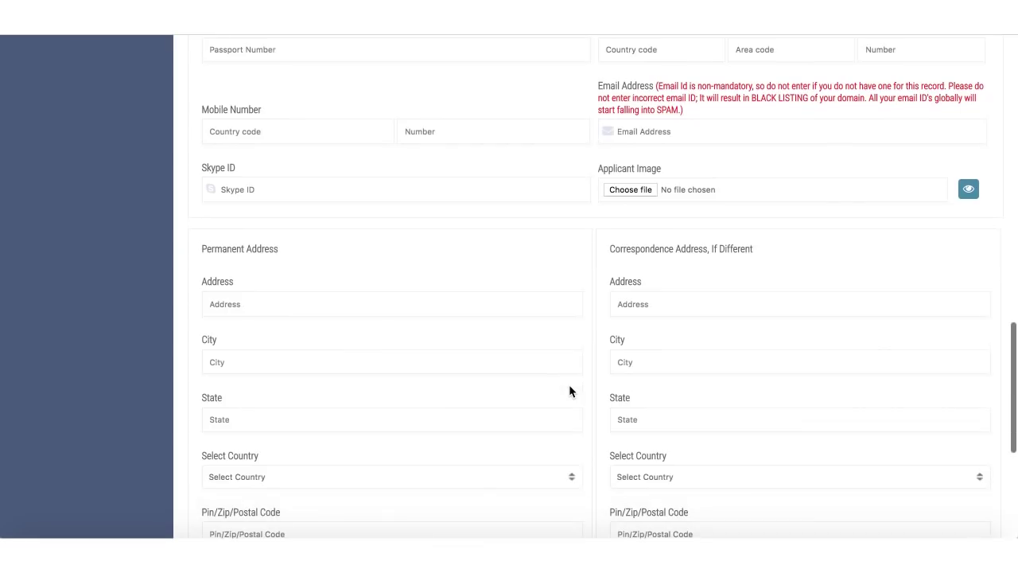
scroll(569, 386, down, 3)
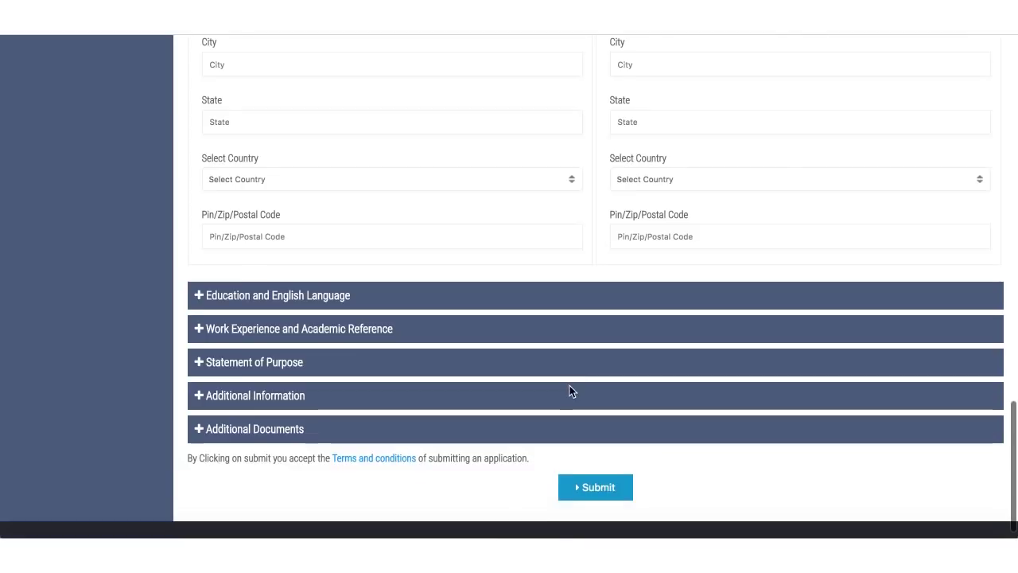
click(594, 308)
scroll(589, 358, down, 9)
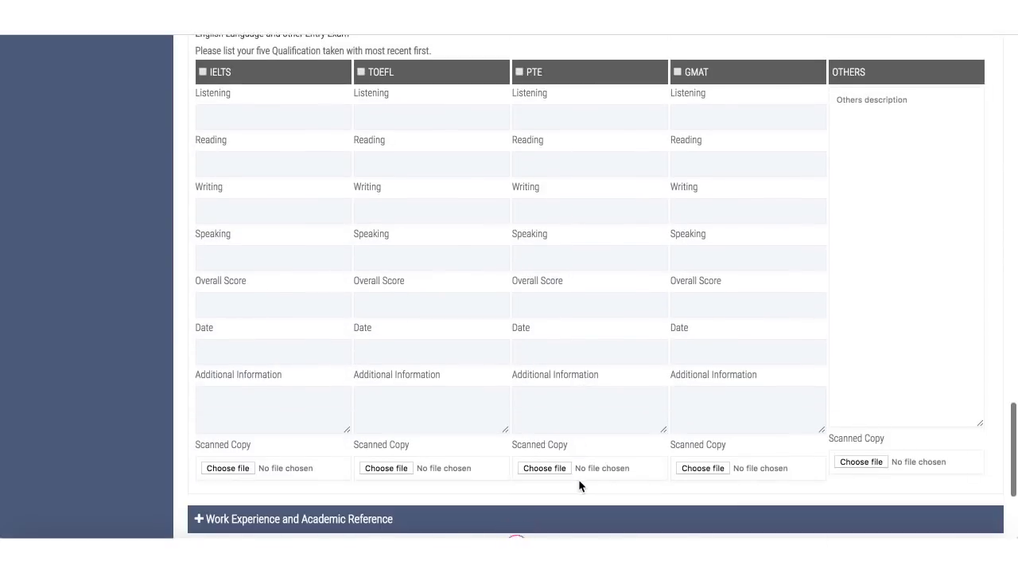
scroll(579, 482, up, 20)
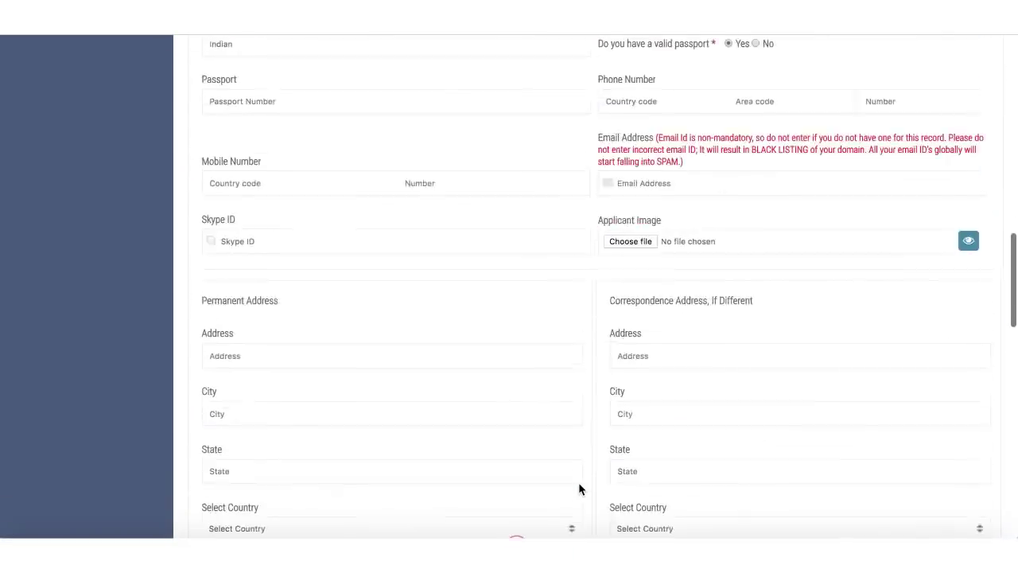
scroll(578, 486, up, 6)
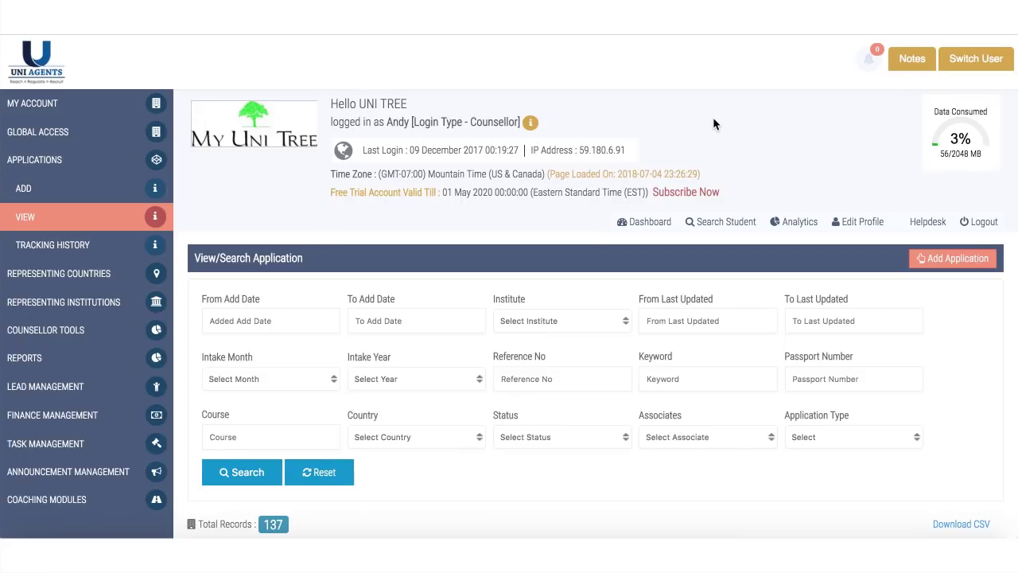
Step: Browse the applications list, open an application's details for editing, preview its GMAT scanned copy, and close the preview
scroll(713, 123, down, 8)
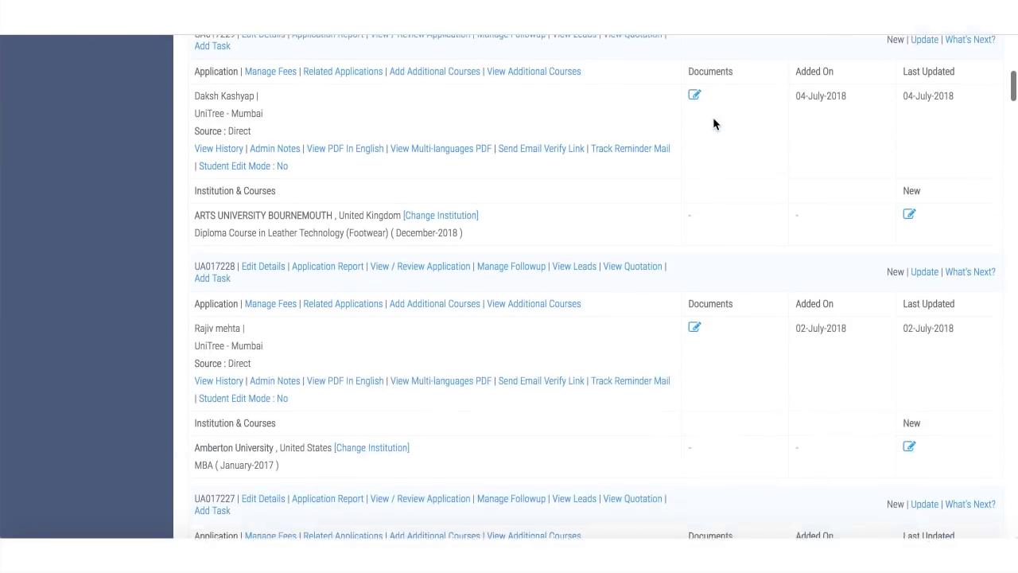
scroll(713, 123, down, 1)
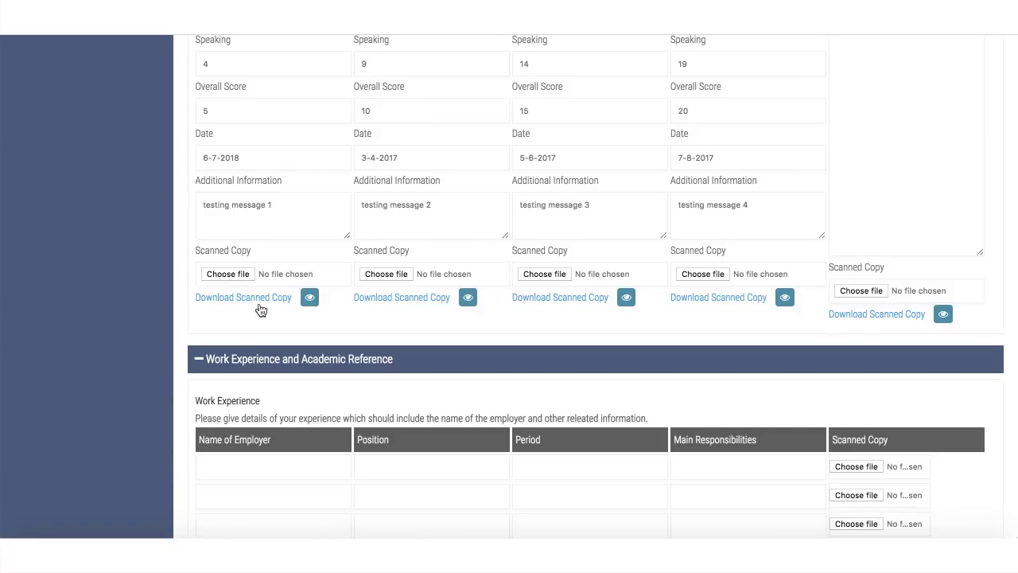
click(785, 297)
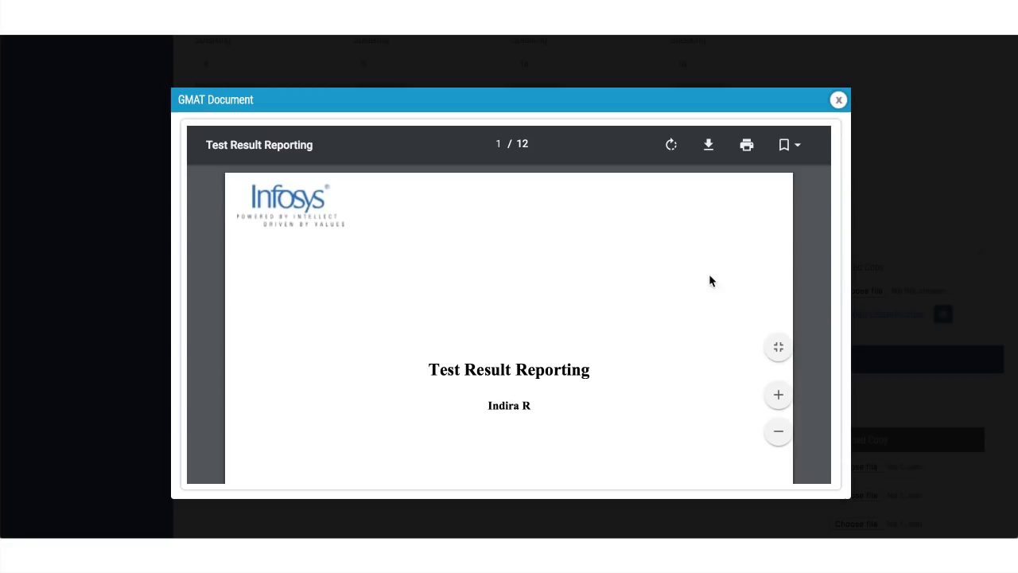
scroll(650, 369, down, 2)
scroll(651, 369, down, 3)
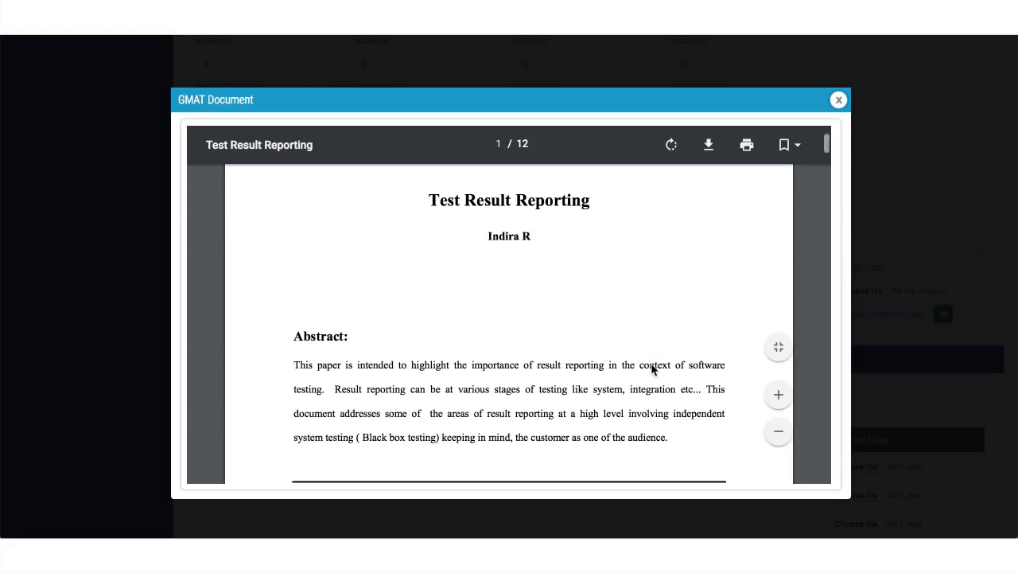
click(841, 101)
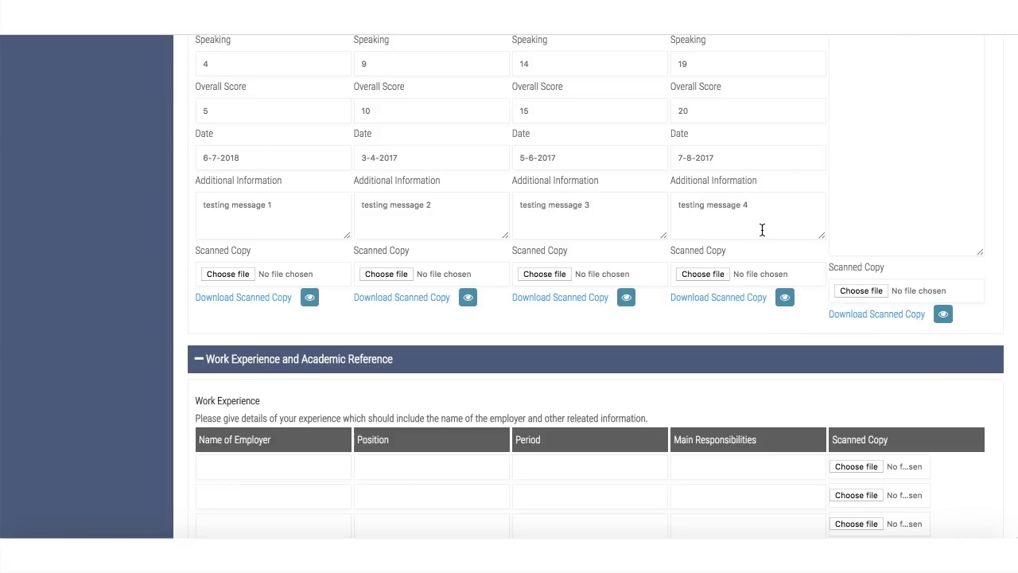
Step: Choose to update only this application instead of applying the changes to all of the student's applications
scroll(761, 229, down, 10)
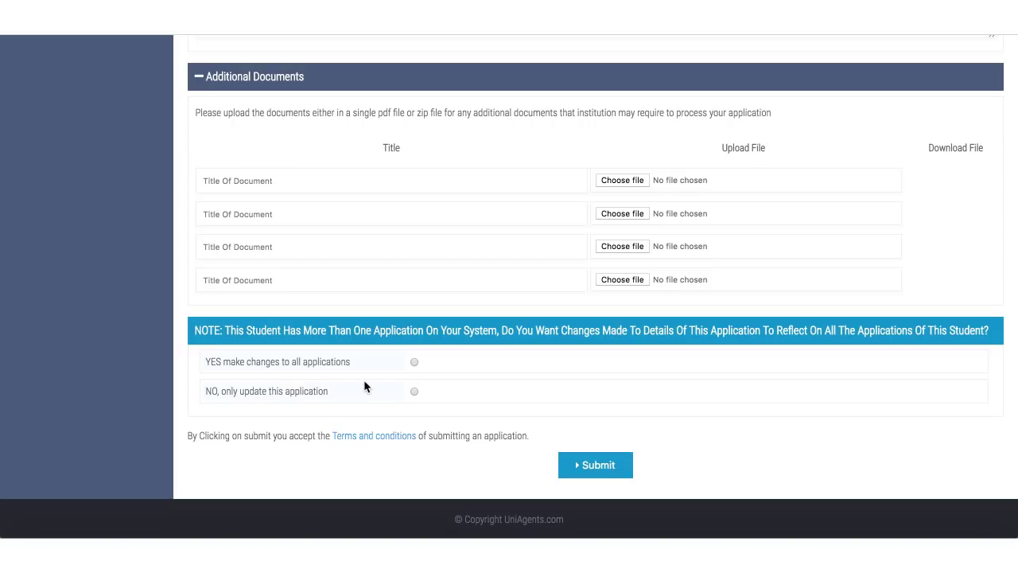
click(414, 362)
click(415, 391)
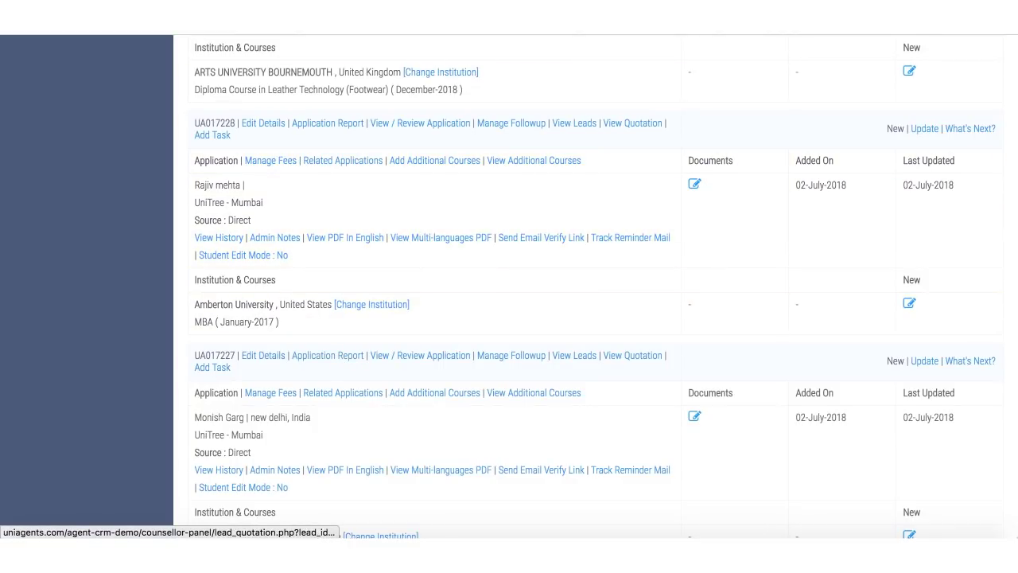
Step: Open an application's report and examine the student's lead details and lead follow-up history
click(632, 356)
scroll(724, 355, down, 6)
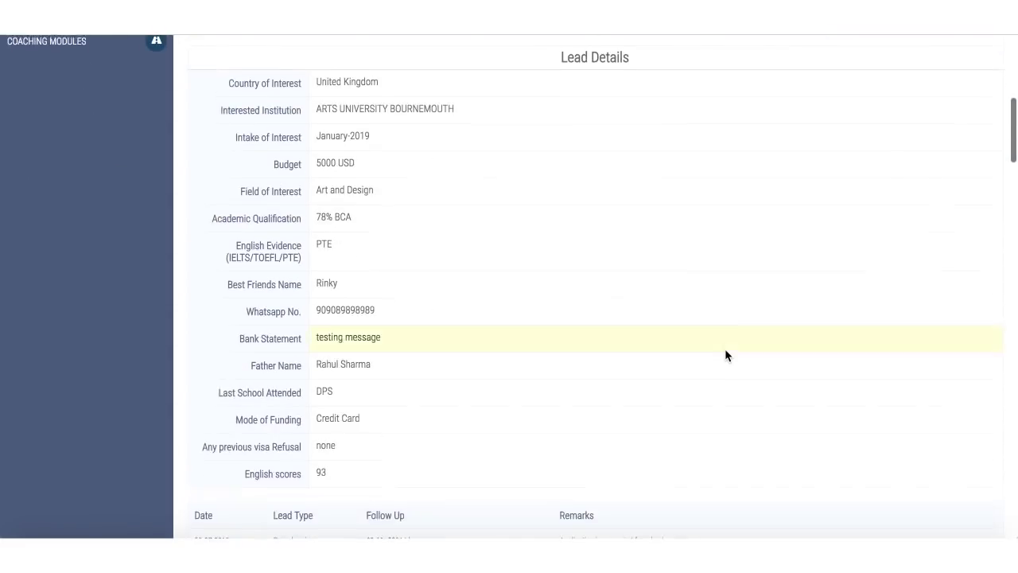
scroll(725, 354, up, 3)
scroll(725, 355, down, 1)
scroll(726, 350, down, 1)
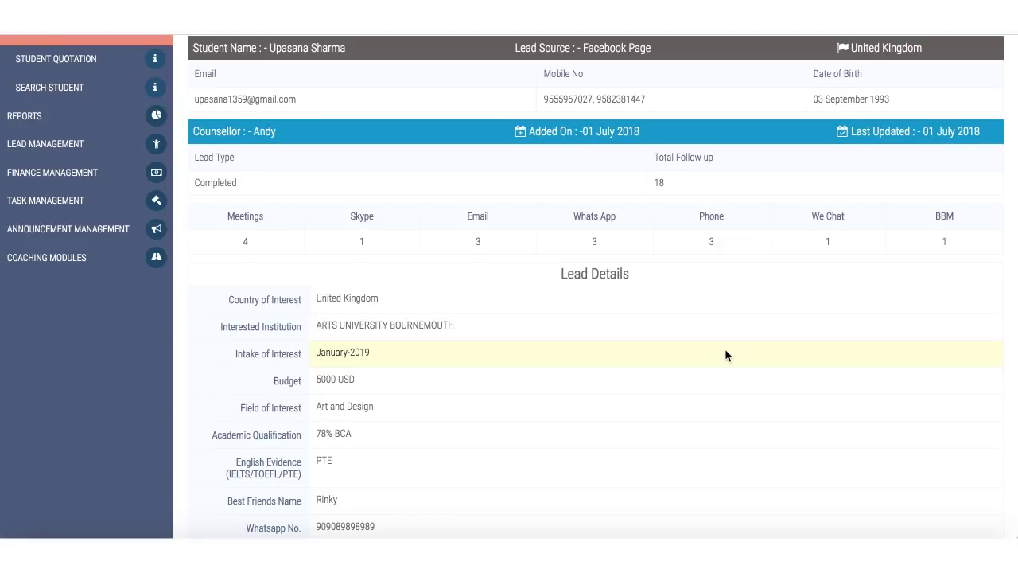
scroll(724, 350, down, 7)
scroll(724, 355, down, 6)
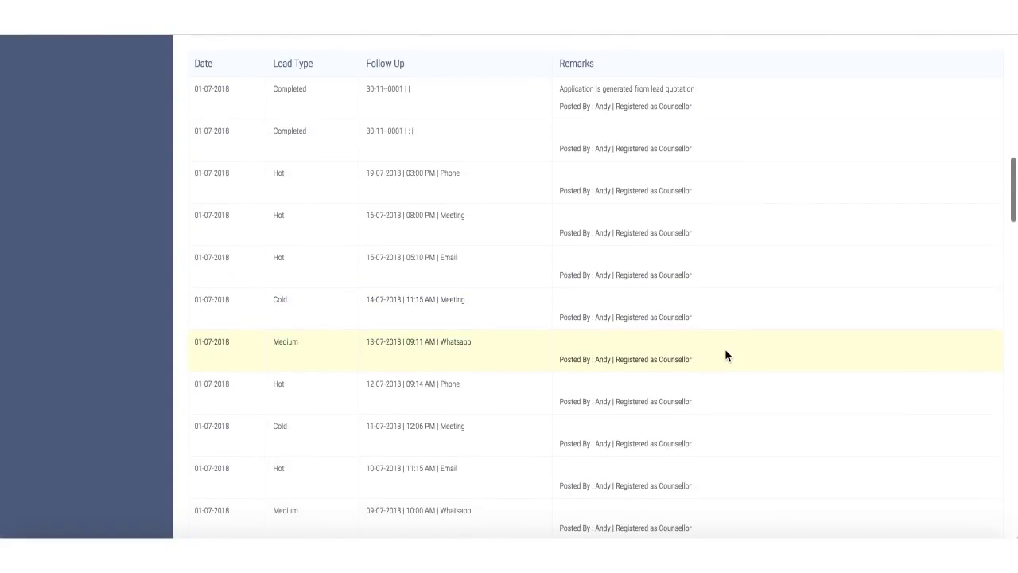
scroll(725, 355, down, 3)
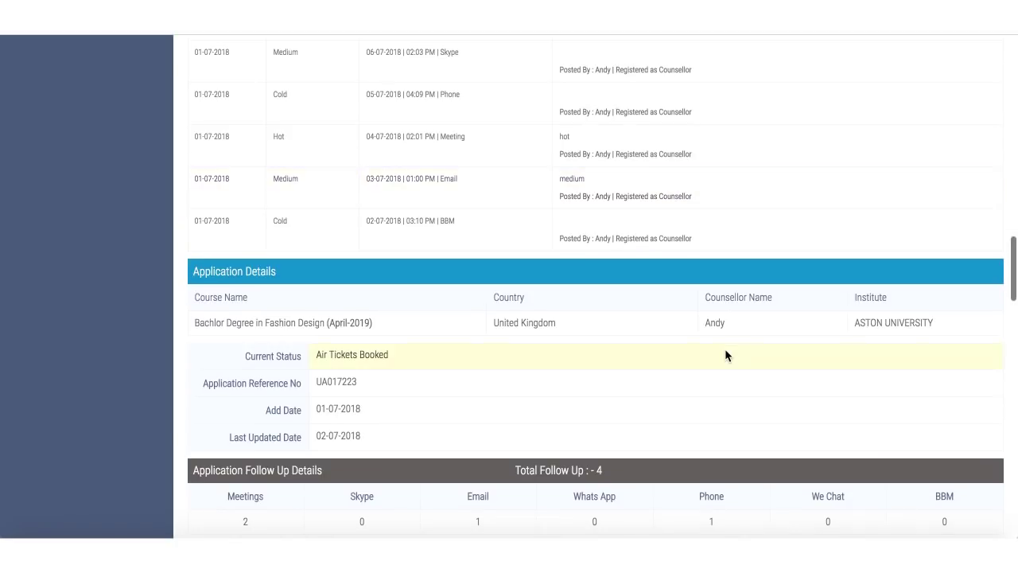
Step: Review the status and follow-up sections of each application in the report through to the PDF download options
scroll(725, 355, down, 3)
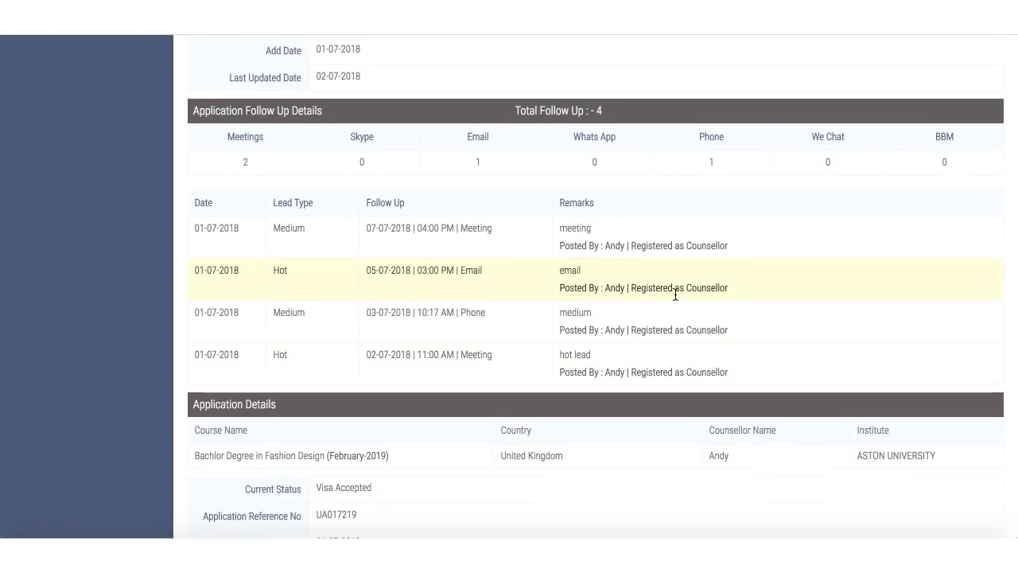
scroll(676, 295, down, 2)
scroll(675, 294, down, 2)
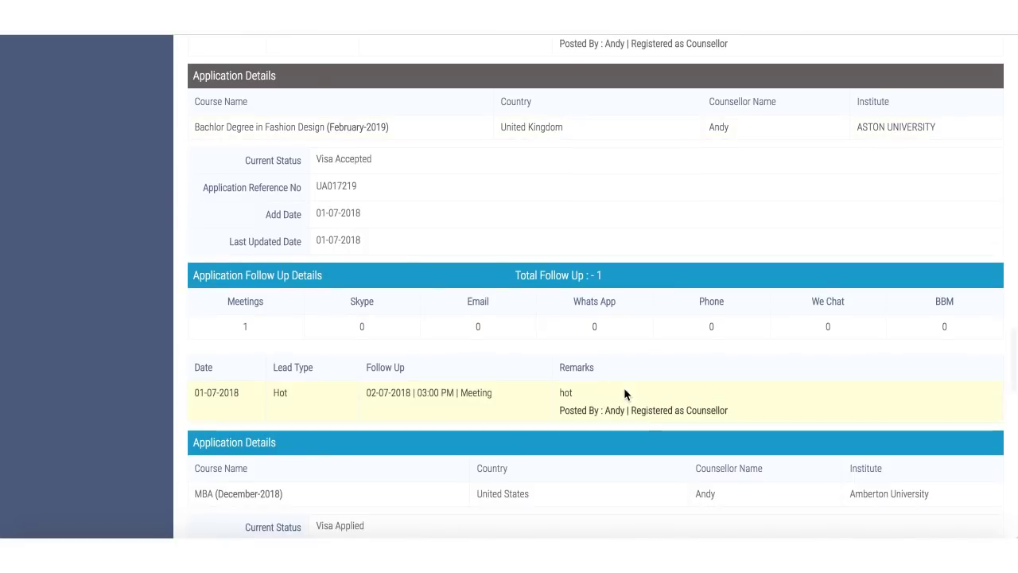
scroll(624, 388, down, 4)
scroll(625, 395, down, 7)
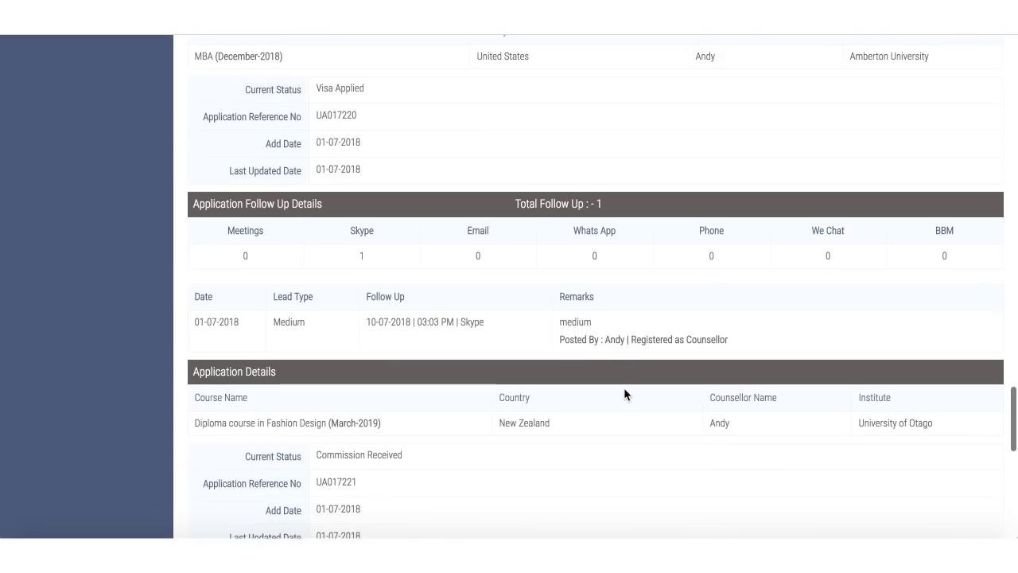
scroll(624, 395, down, 3)
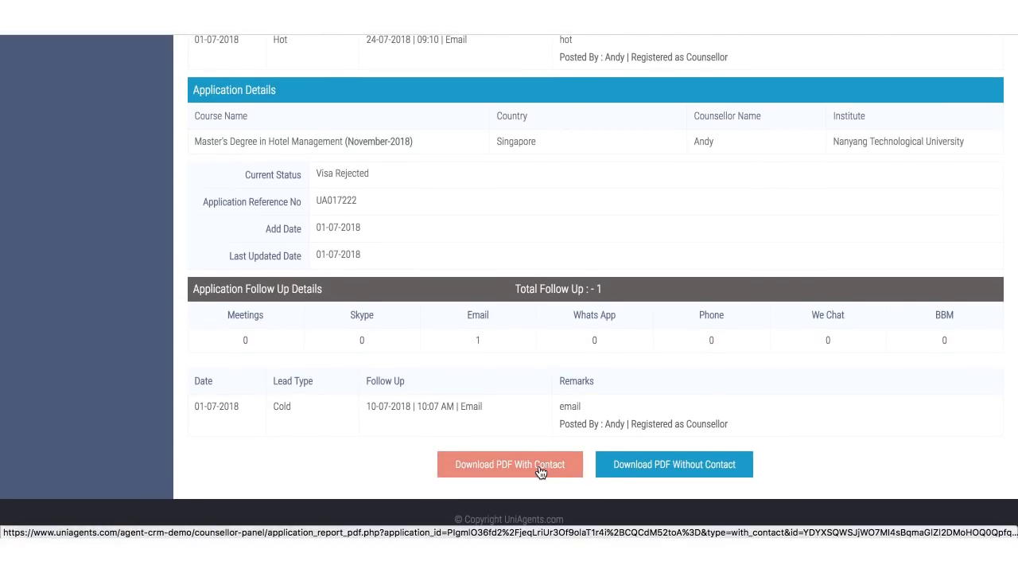
Step: Open the student report PDF with contact details and examine its lead follow-up summary and lead details
click(540, 469)
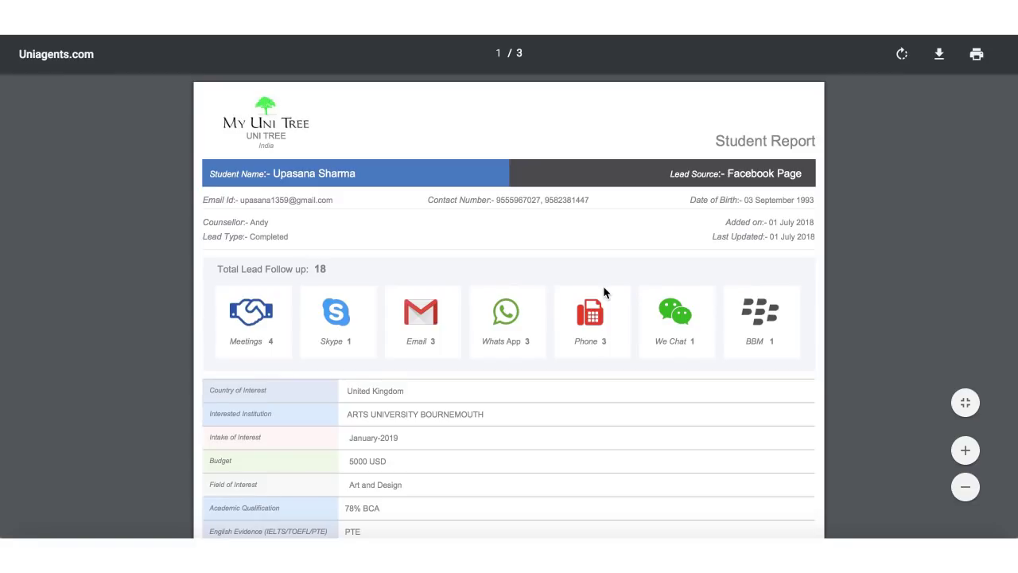
scroll(604, 292, down, 3)
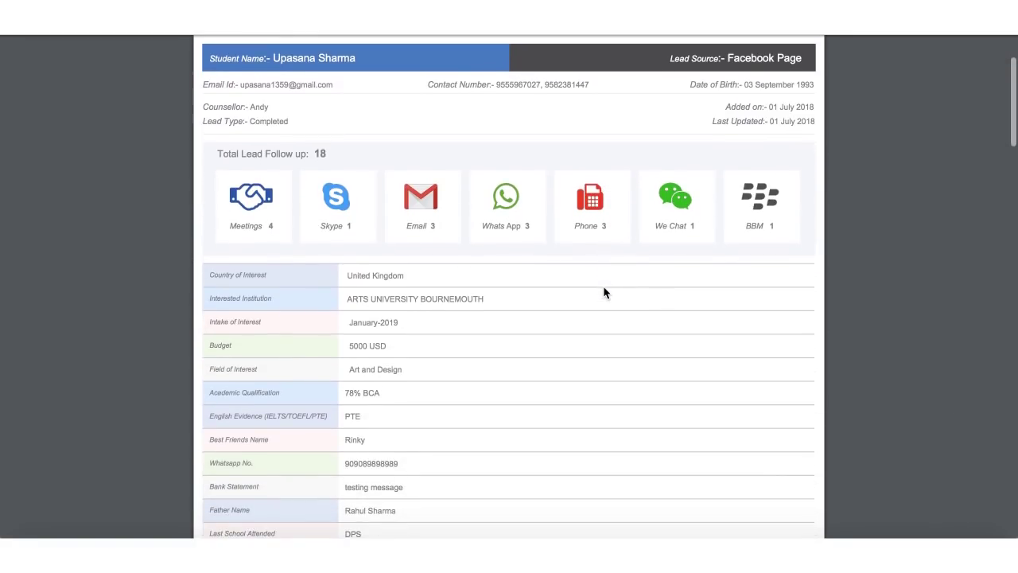
scroll(603, 292, down, 1)
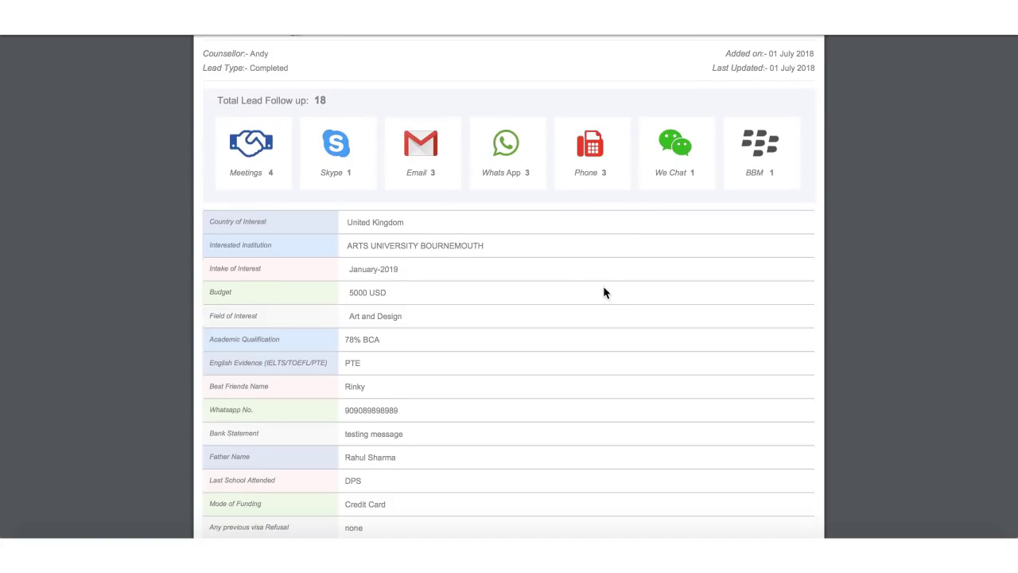
scroll(603, 293, up, 1)
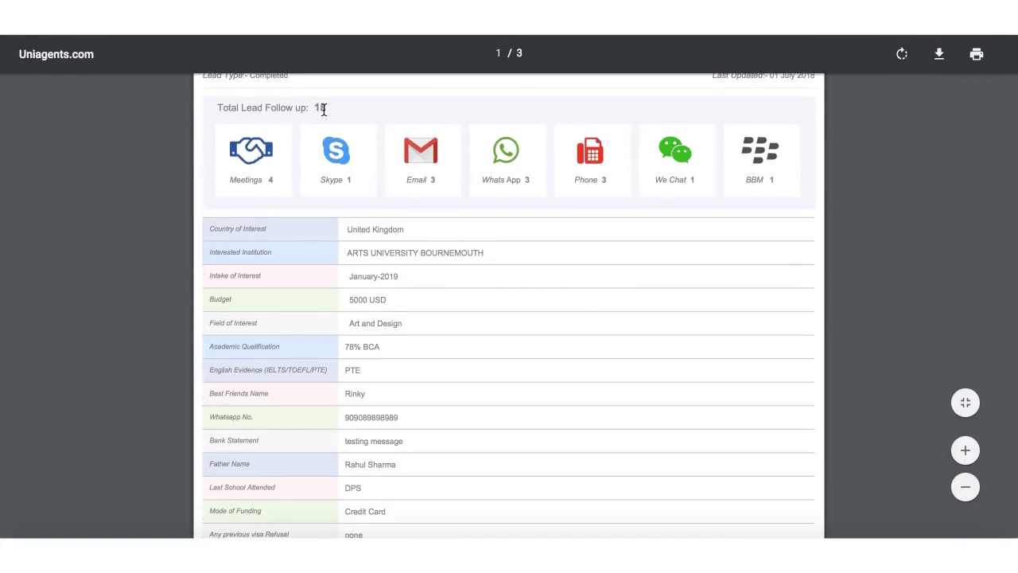
scroll(588, 245, down, 7)
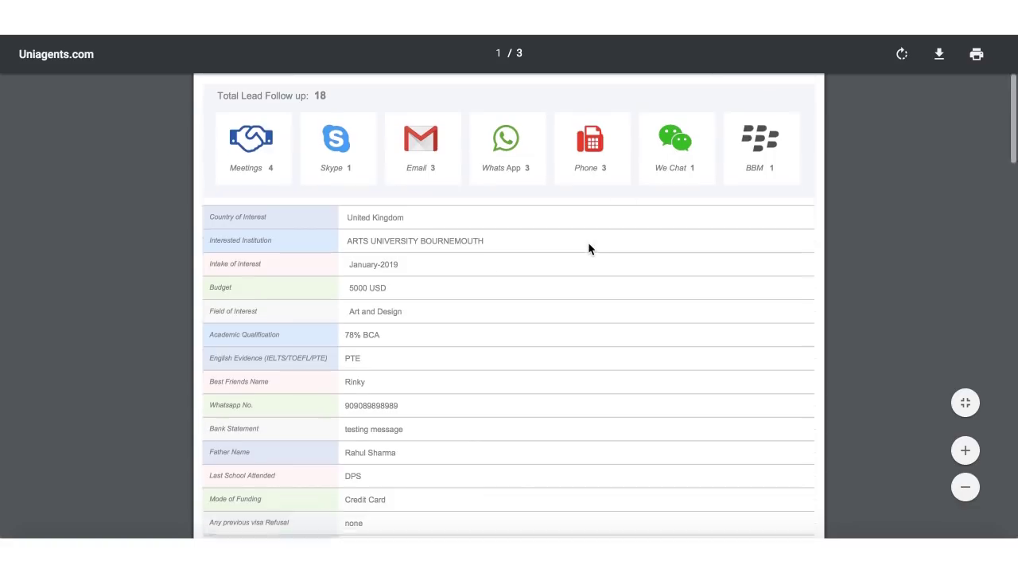
scroll(589, 245, up, 1)
Step: Examine the PDF's Application Details pages, including each application's status history and follow-up breakdown
scroll(588, 245, down, 2)
scroll(589, 249, down, 5)
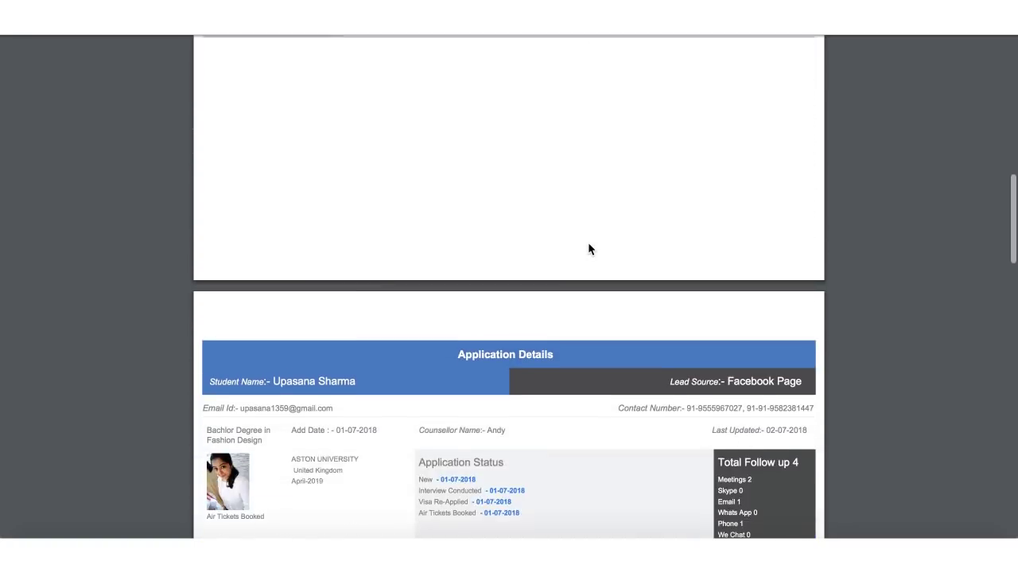
scroll(568, 299, down, 1)
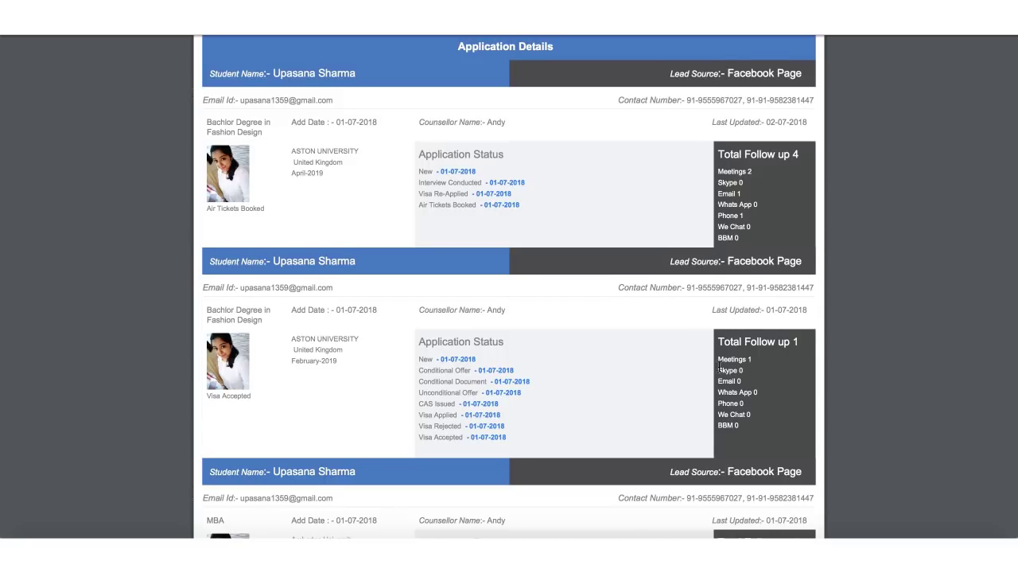
scroll(719, 365, down, 5)
scroll(719, 365, down, 6)
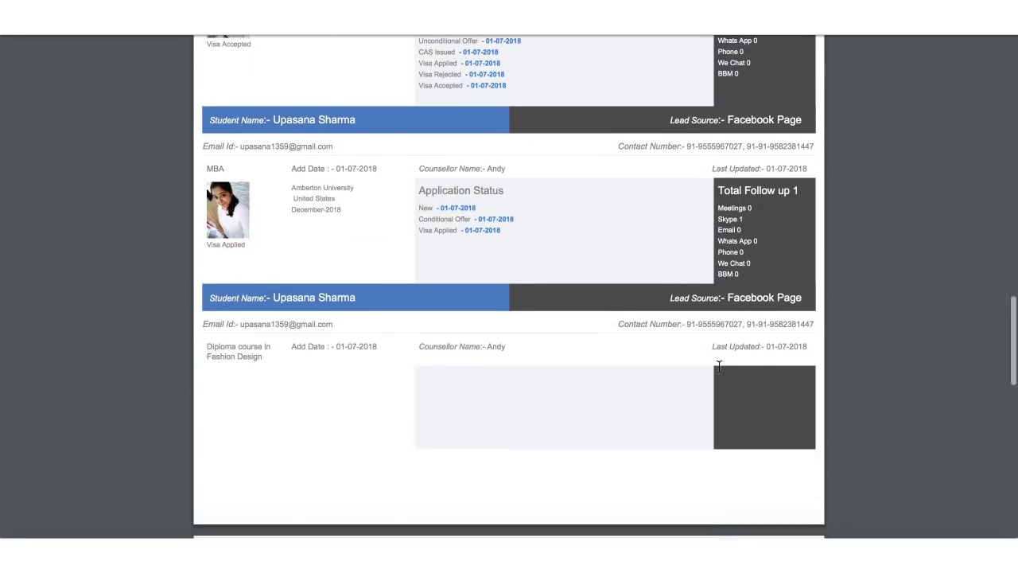
scroll(719, 366, up, 15)
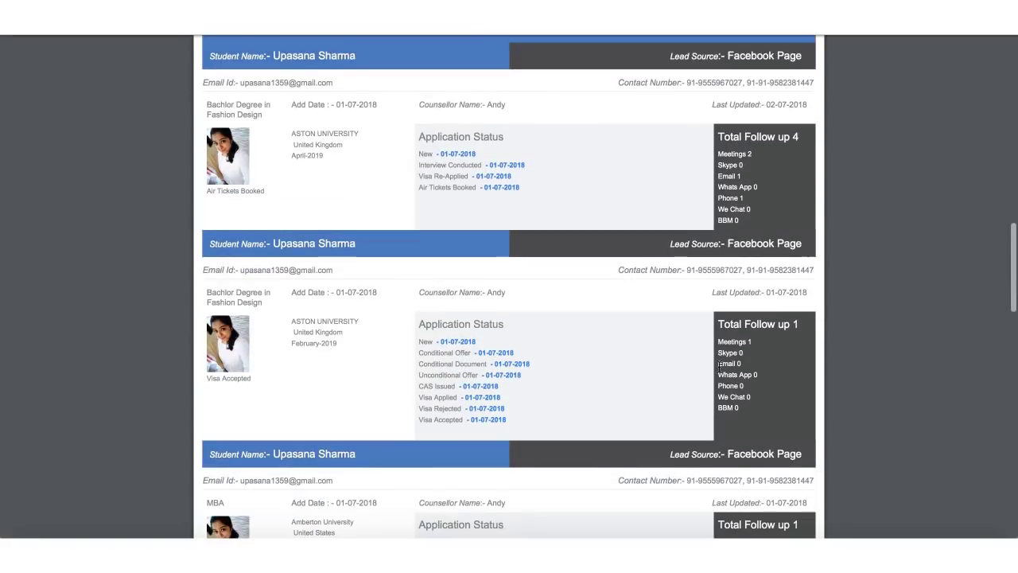
scroll(719, 366, up, 5)
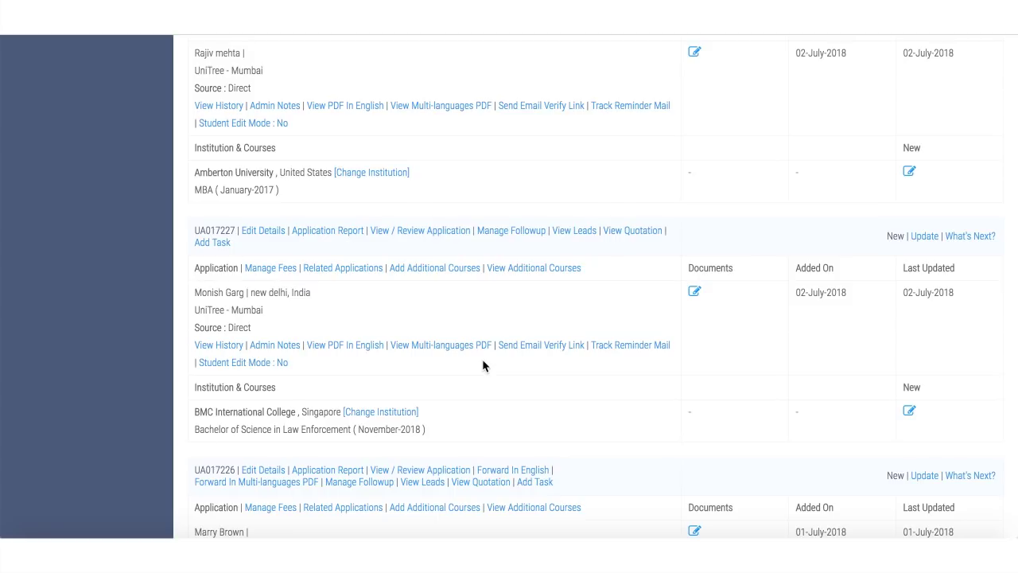
Step: For the BMC International College application, start an additional course with Australia, Central Queensland University Rockhampton and MBA (Fee : 200)
scroll(482, 363, up, 1)
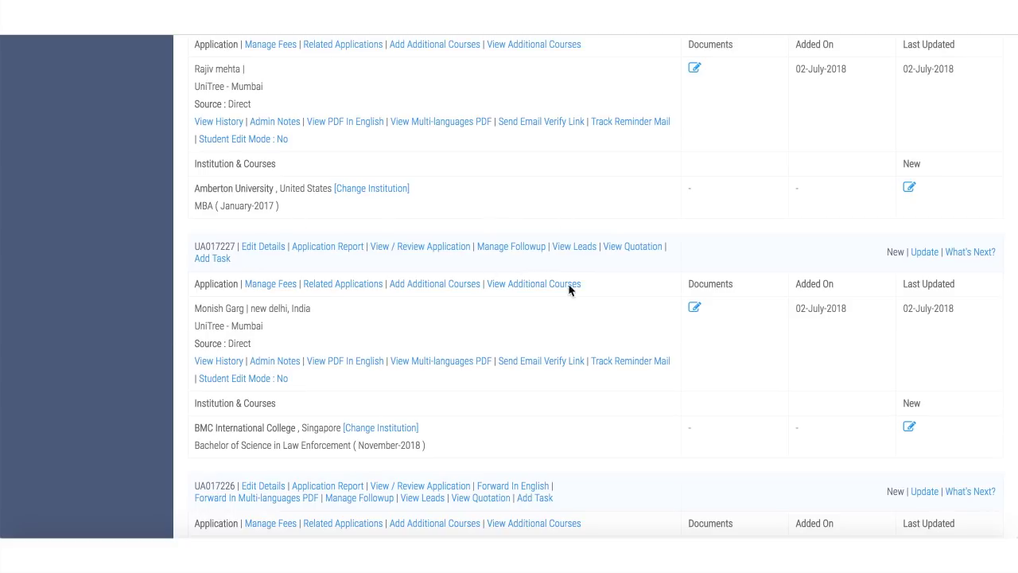
click(434, 286)
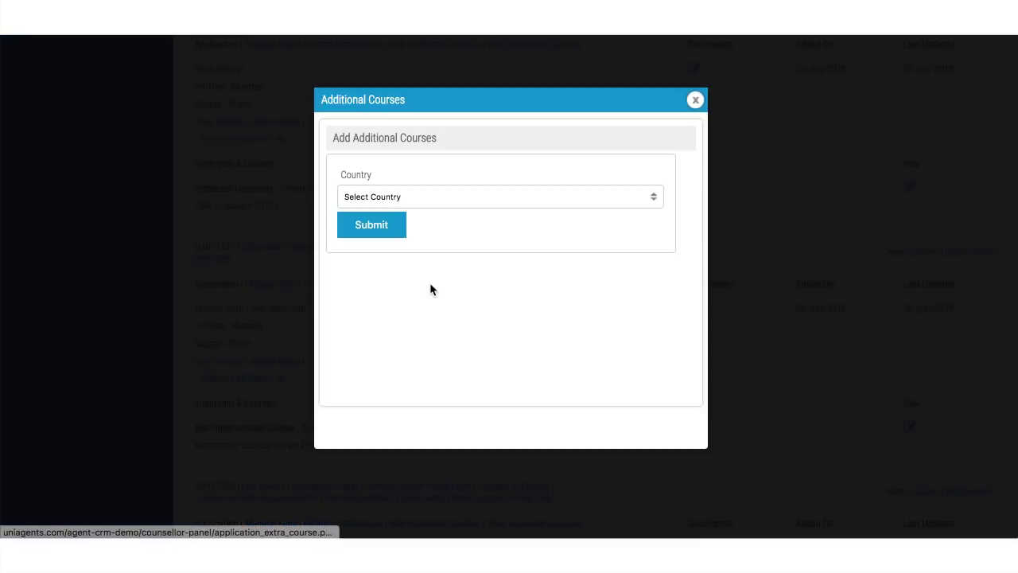
click(604, 202)
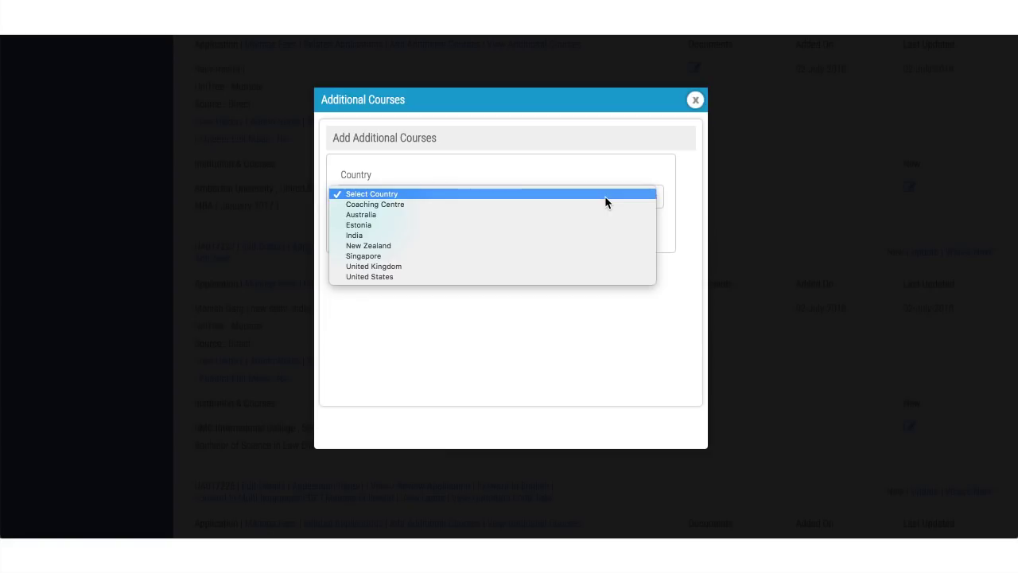
click(585, 211)
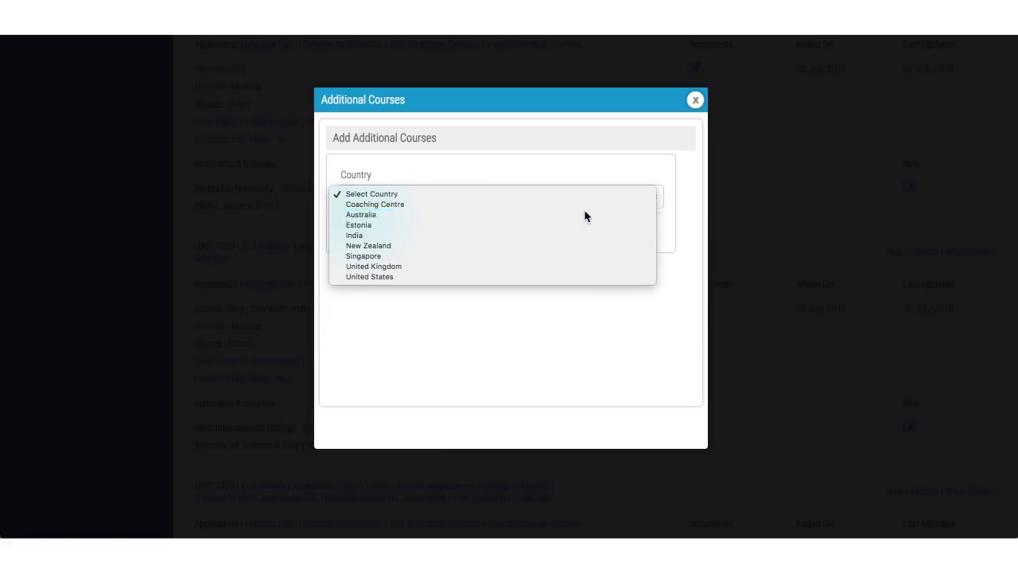
click(518, 243)
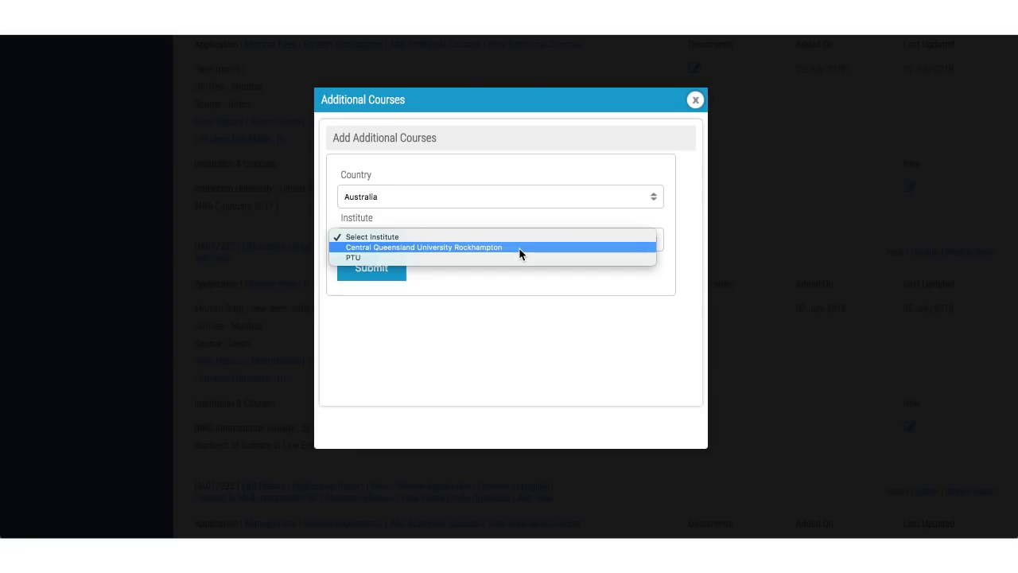
click(520, 247)
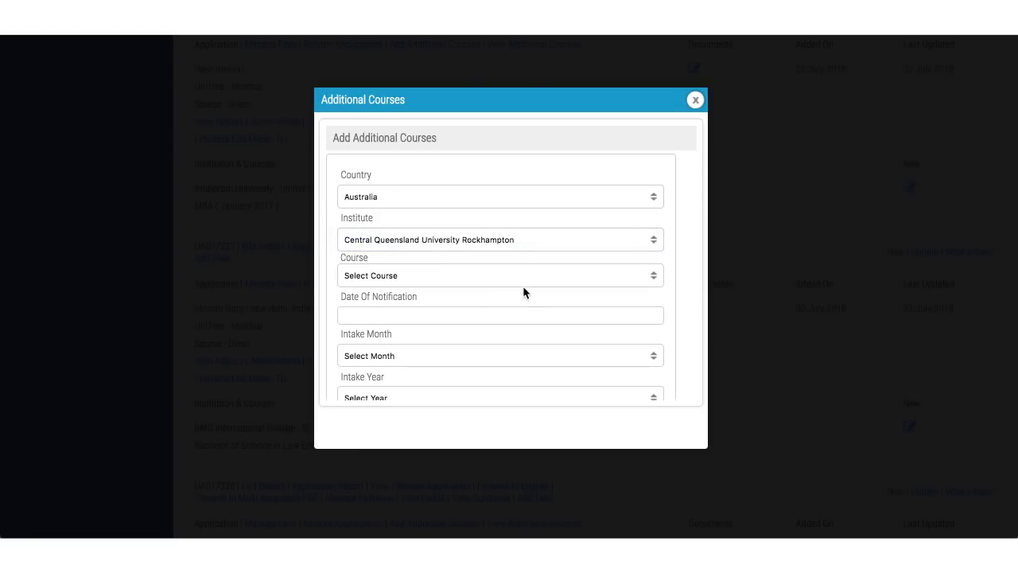
click(524, 276)
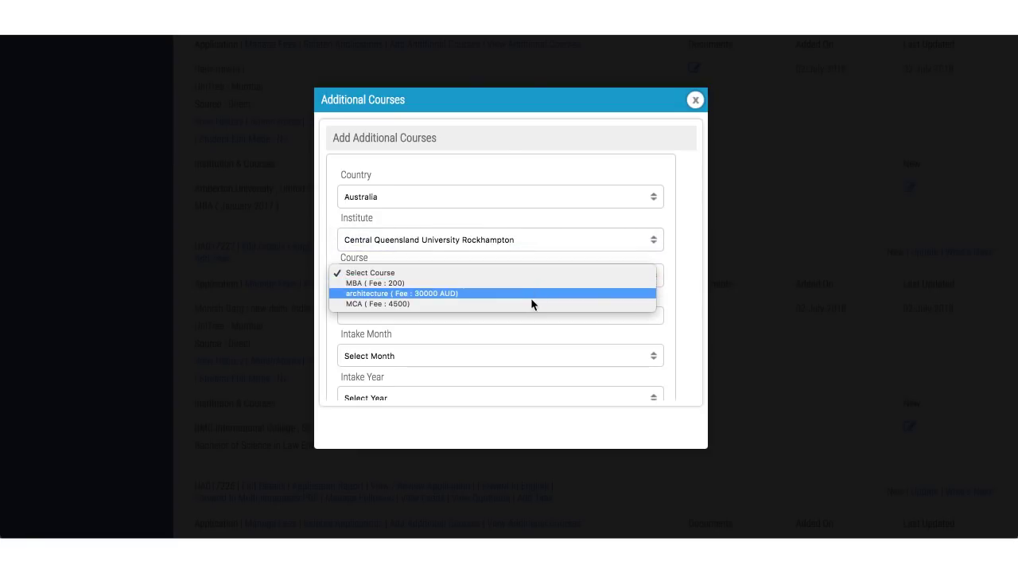
click(533, 283)
Step: Set the additional course's date of notification to 2019-05-01
scroll(506, 326, down, 1)
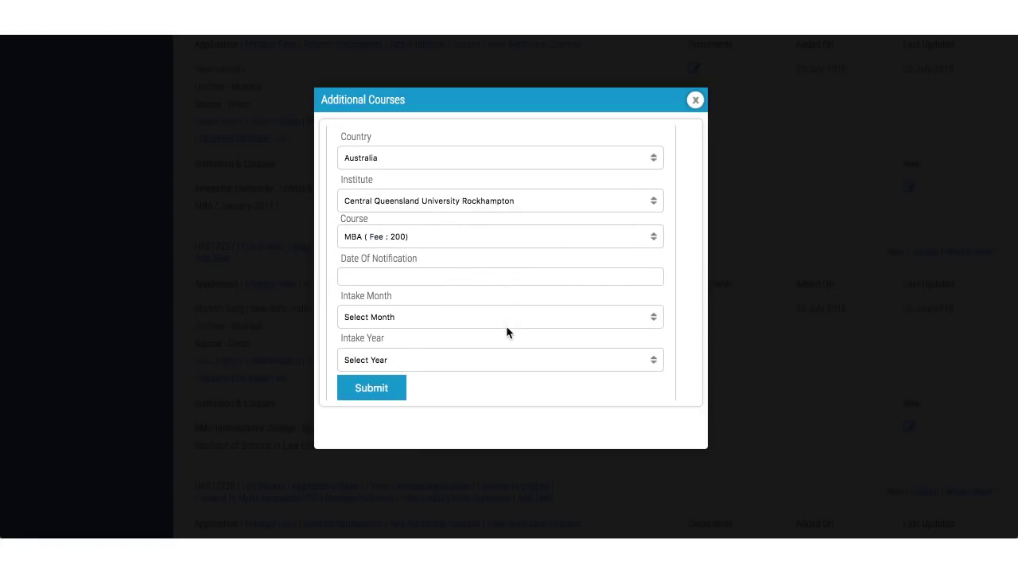
click(488, 281)
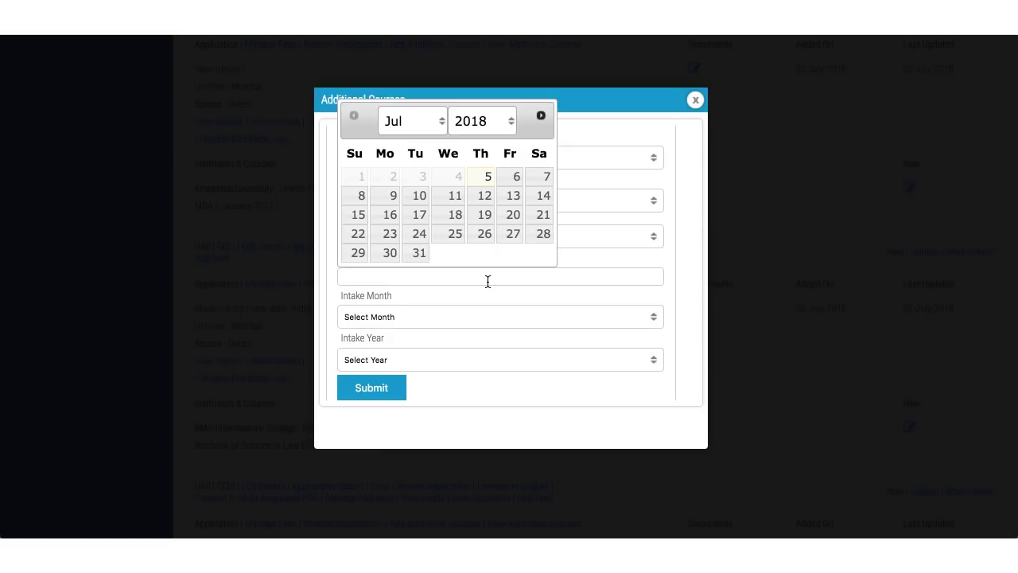
click(438, 126)
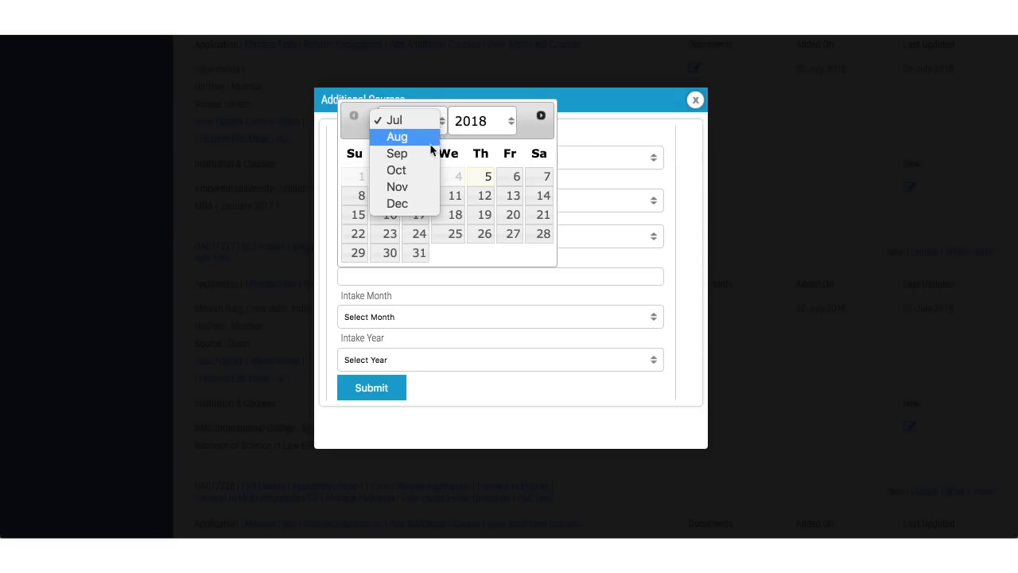
click(494, 120)
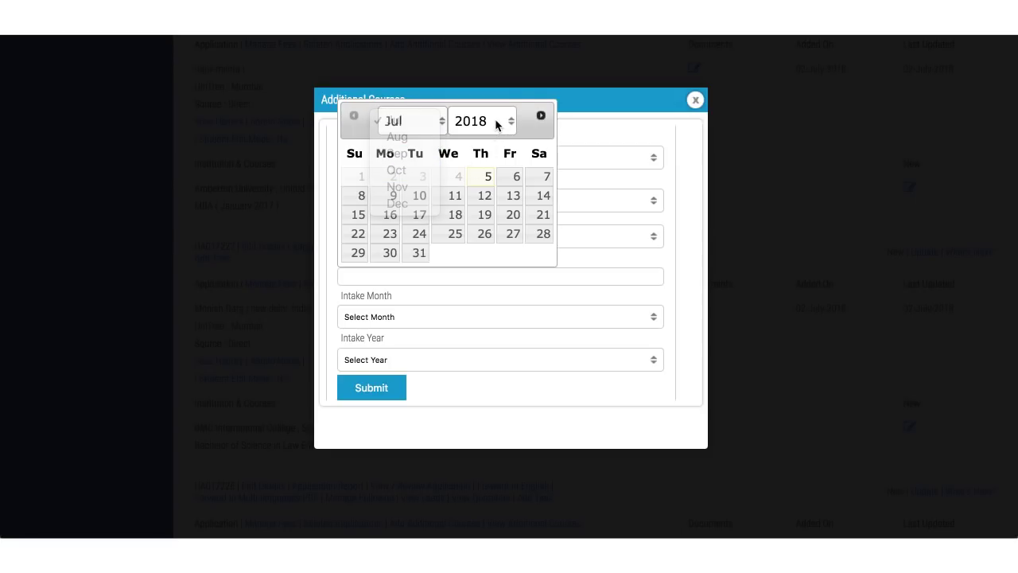
click(495, 119)
click(490, 135)
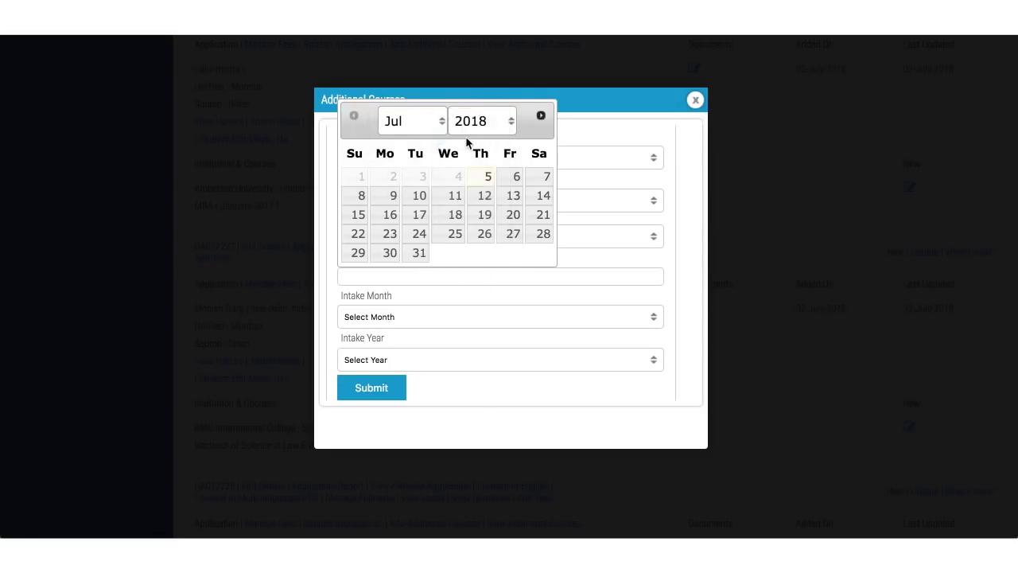
click(417, 128)
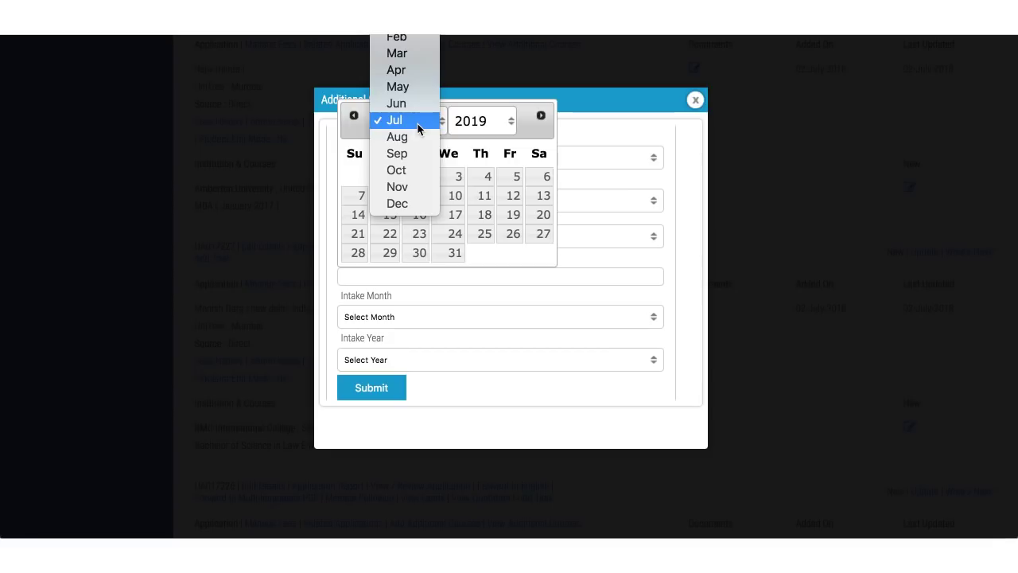
click(415, 83)
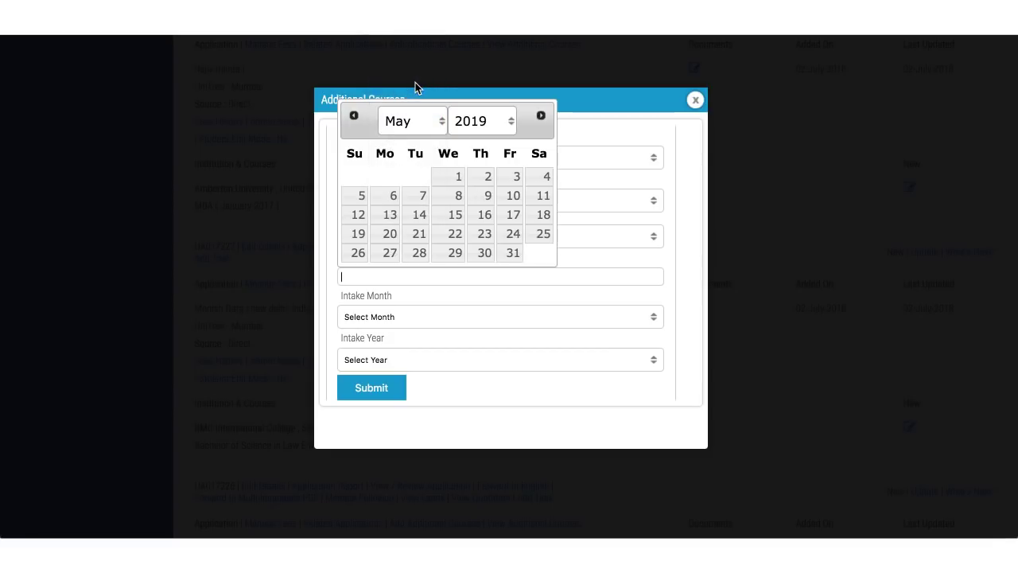
click(458, 182)
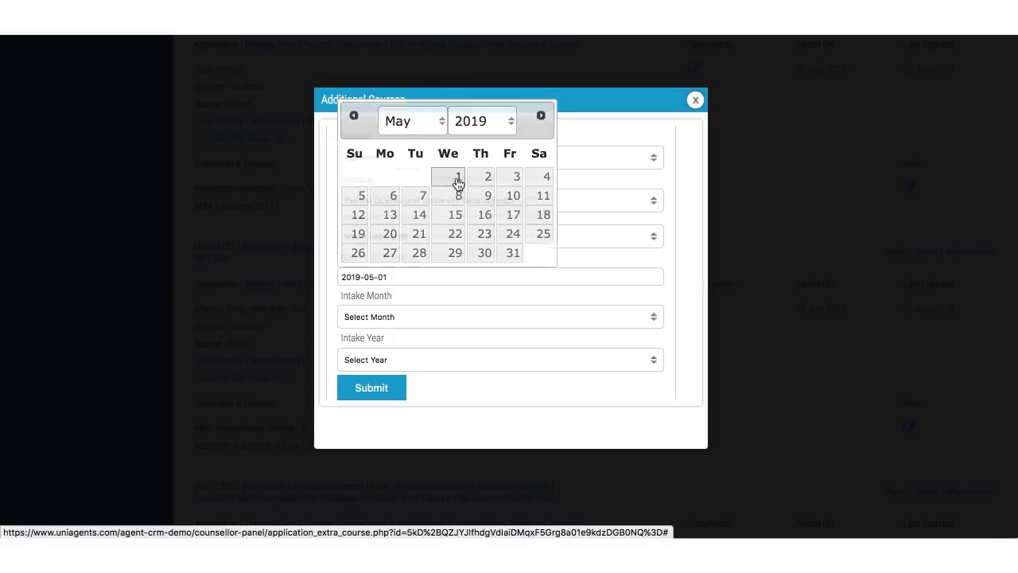
Step: Set the additional course's intake month to July and intake year to 2019, and review the completed form
scroll(451, 326, down, 1)
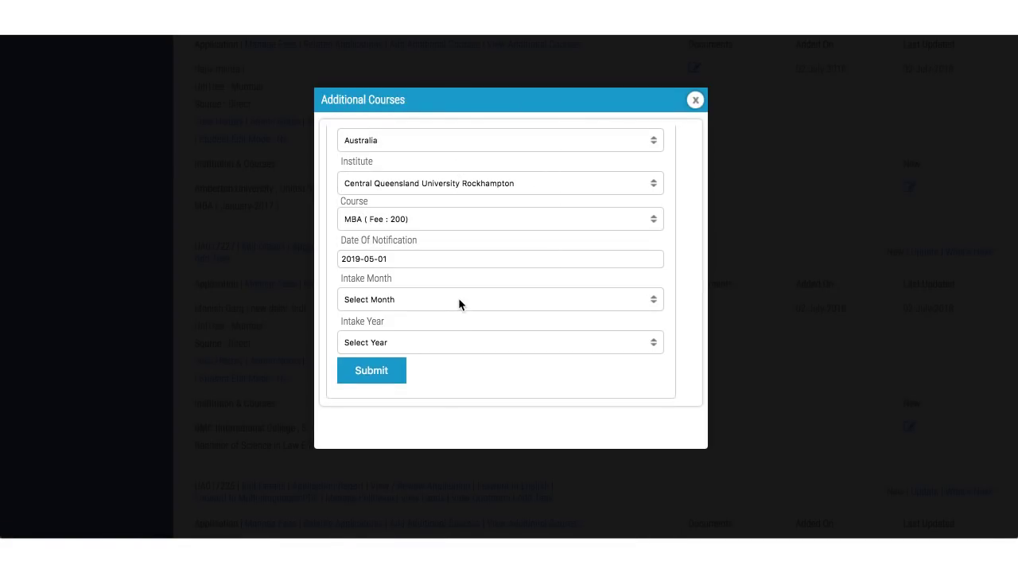
click(459, 301)
click(447, 367)
scroll(456, 342, down, 1)
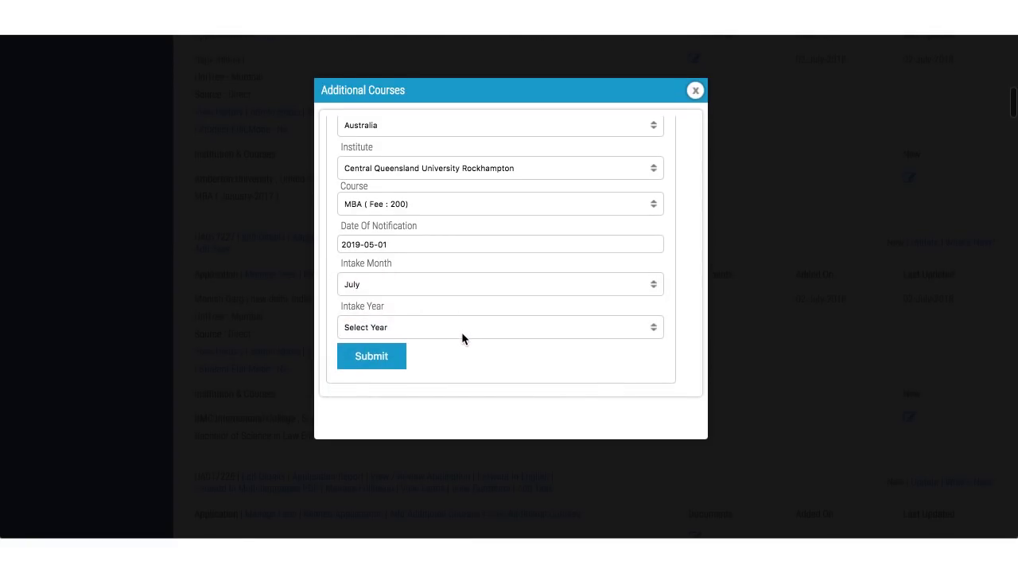
click(461, 329)
click(462, 356)
scroll(497, 279, up, 2)
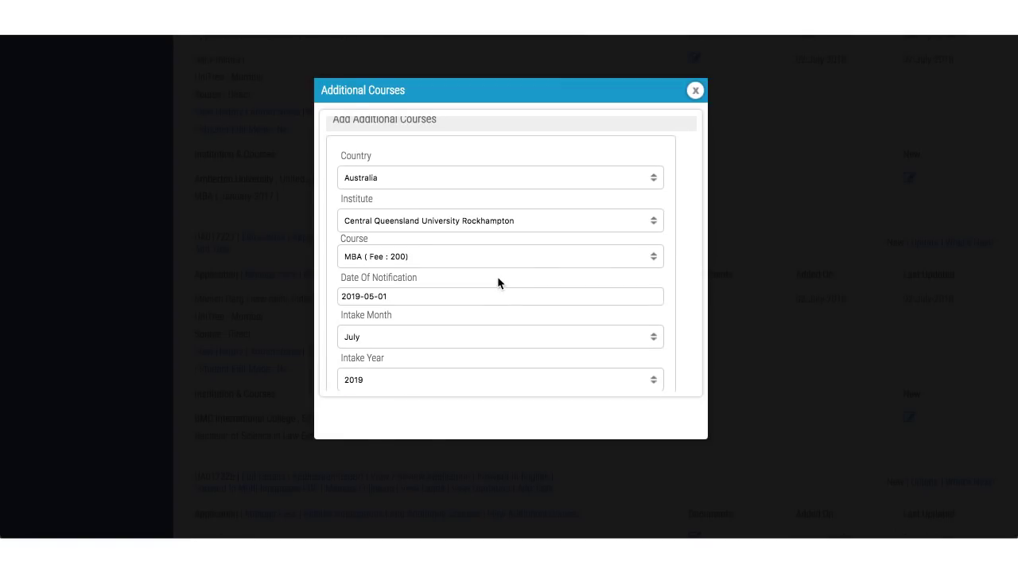
scroll(498, 282, down, 2)
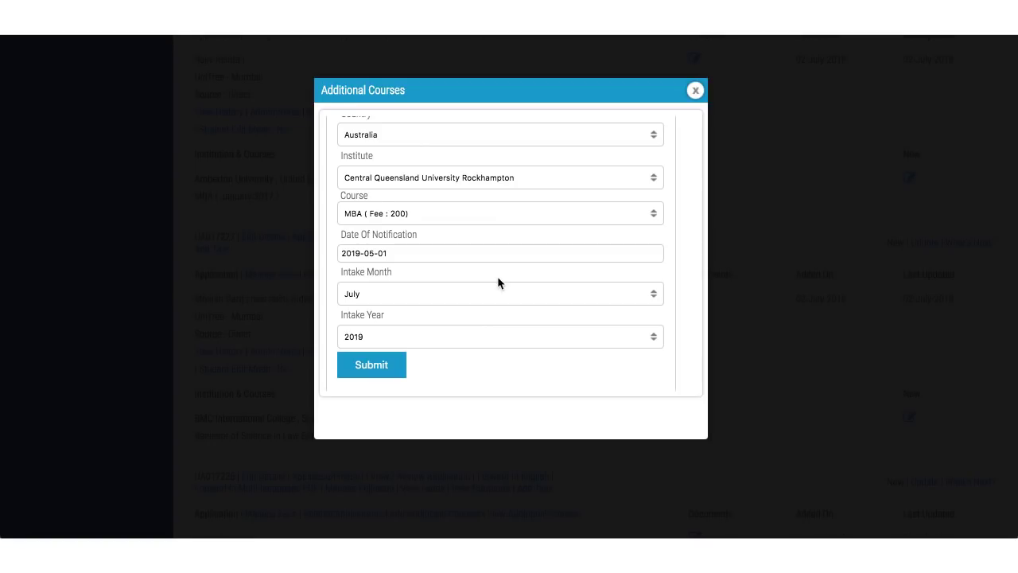
Step: Submit the additional course and open the additional courses recorded for the BMC International College application
click(371, 364)
scroll(392, 374, down, 10)
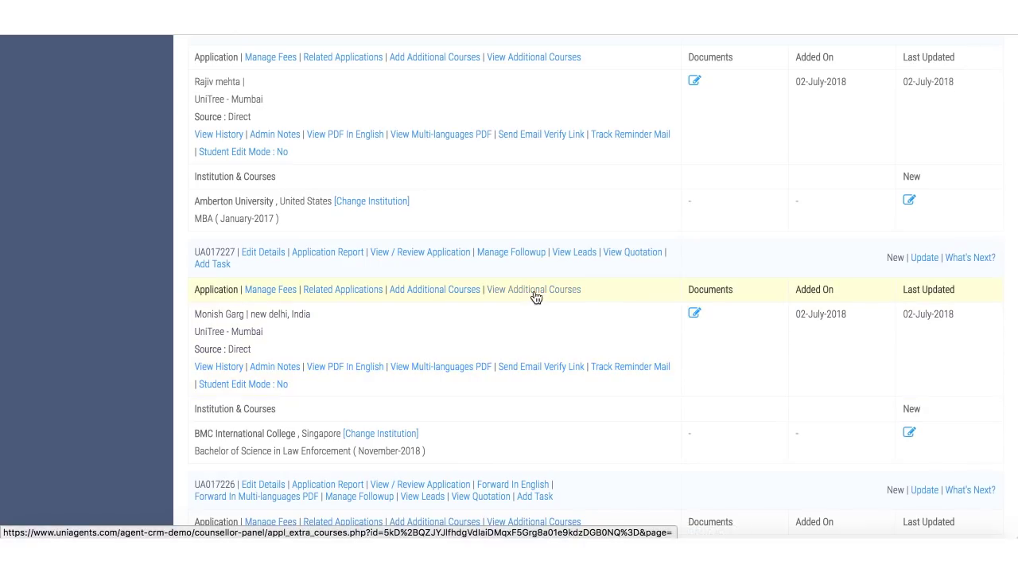
click(534, 290)
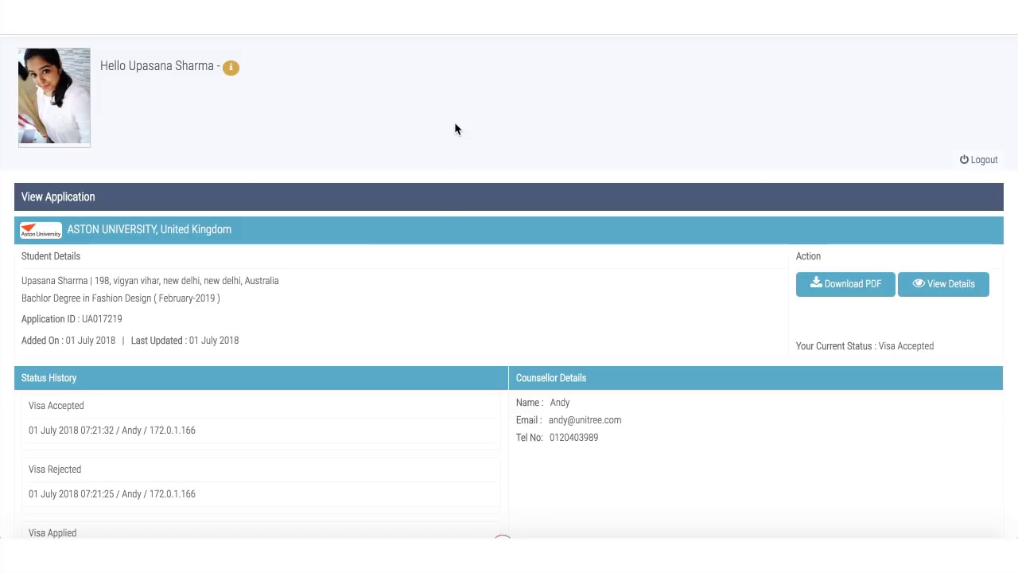
Step: Examine the status history, counsellor details and available actions for the Aston University application in the student's view
scroll(404, 242, down, 2)
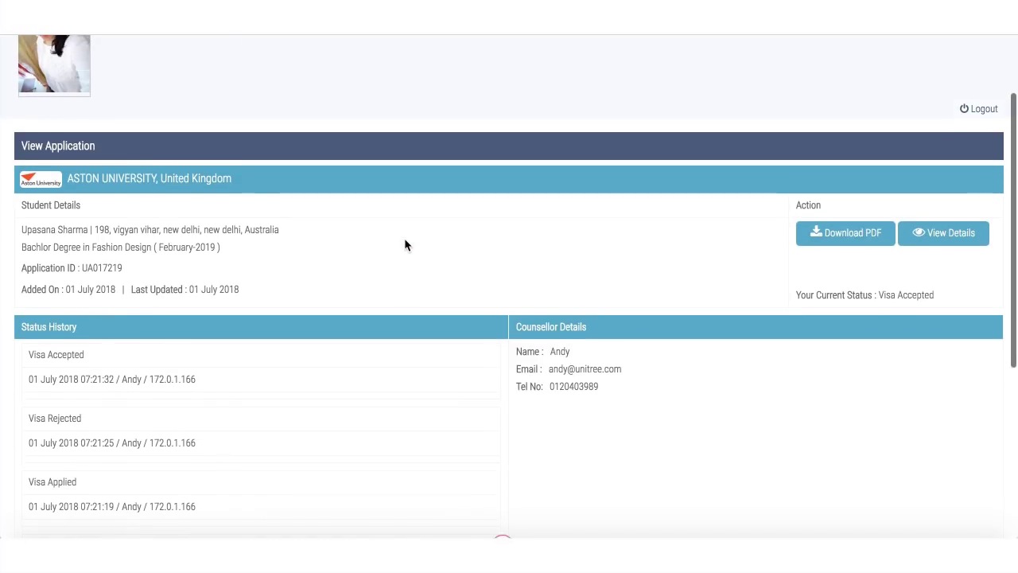
scroll(406, 318, down, 3)
scroll(407, 333, up, 1)
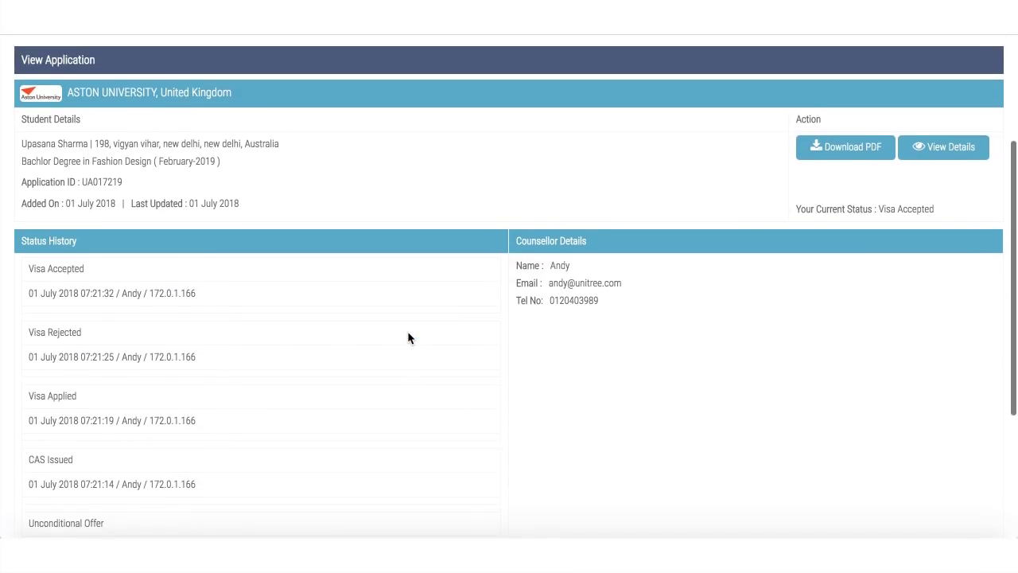
scroll(408, 332, down, 4)
scroll(408, 338, down, 2)
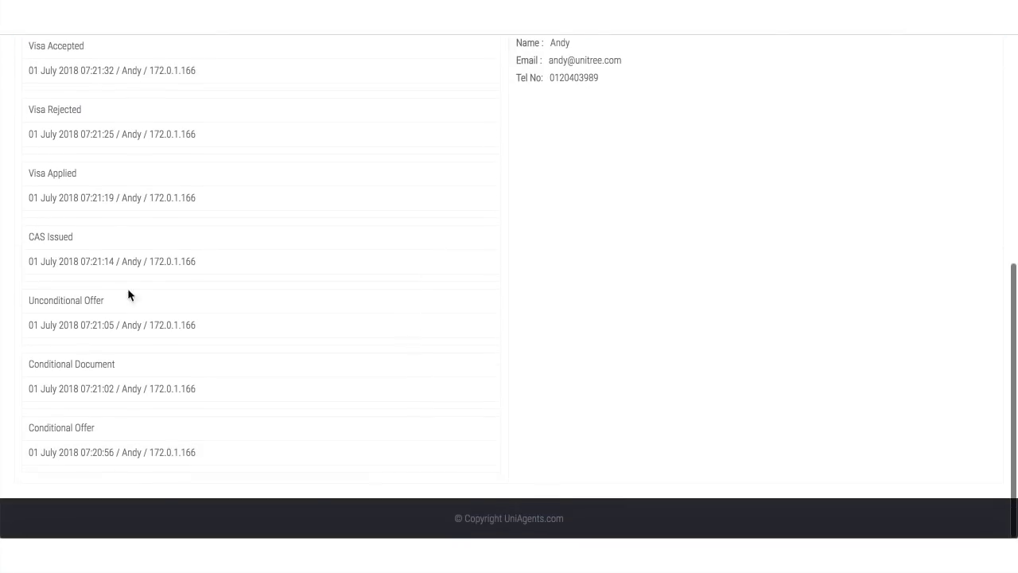
scroll(204, 144, up, 2)
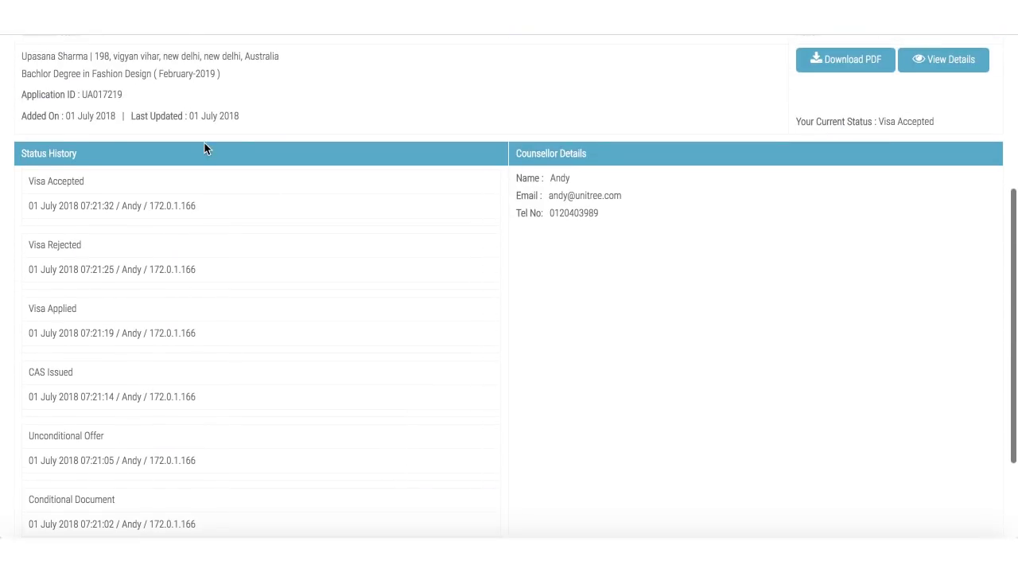
scroll(590, 231, up, 1)
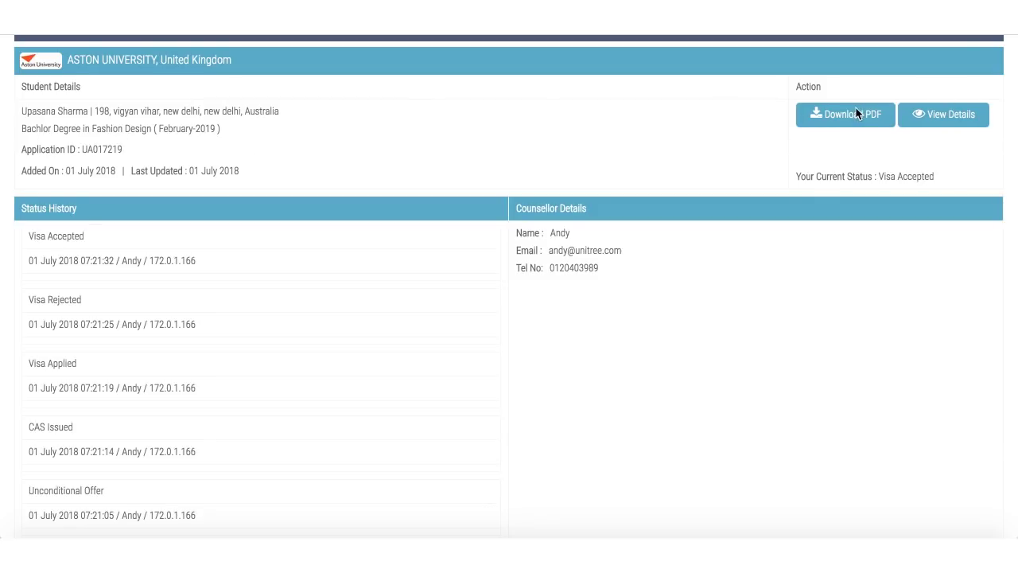
Step: Open the Aston University application's full details from the student's view and examine every section through Additional Documents
right_click(953, 117)
click(938, 123)
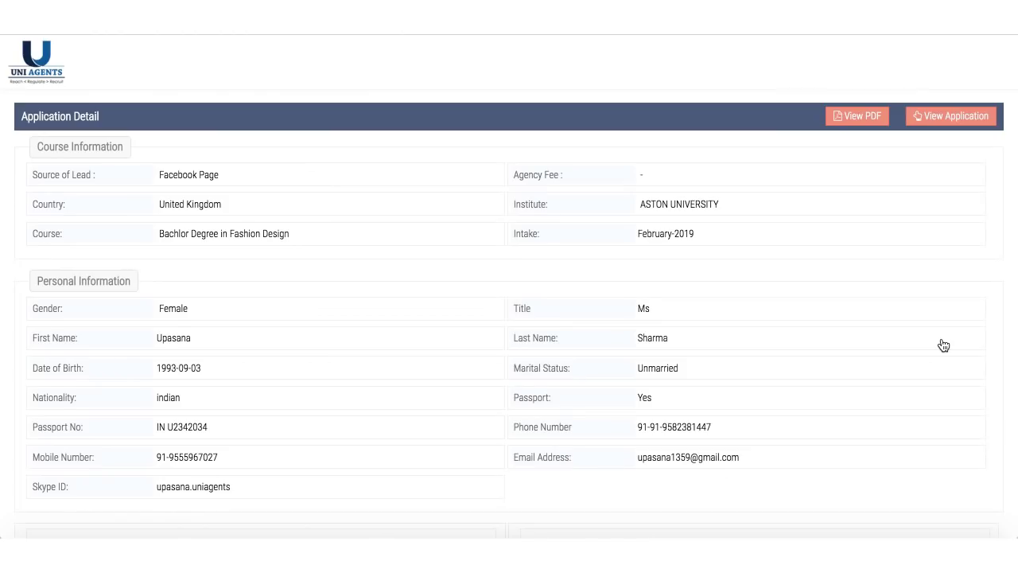
scroll(944, 345, down, 14)
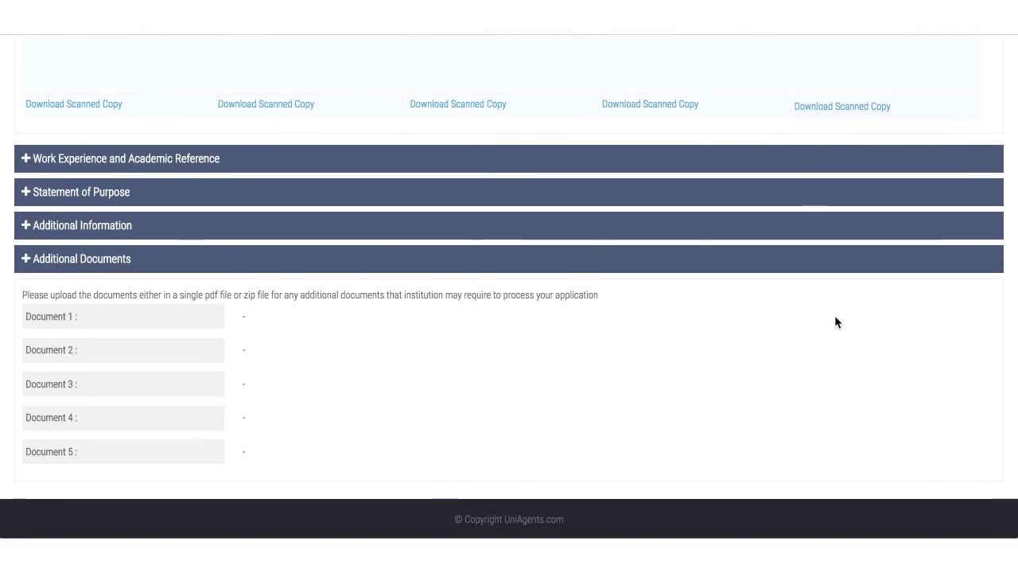
scroll(834, 321, up, 5)
scroll(834, 322, up, 15)
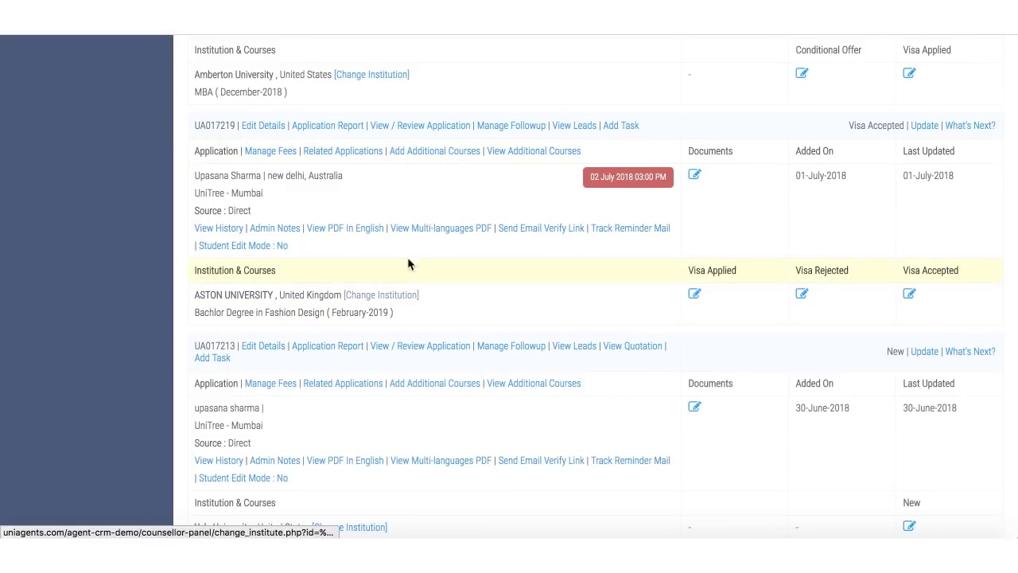
Step: Set the student edit permission to Yes for the Aston University application in the counsellor's application list
click(262, 248)
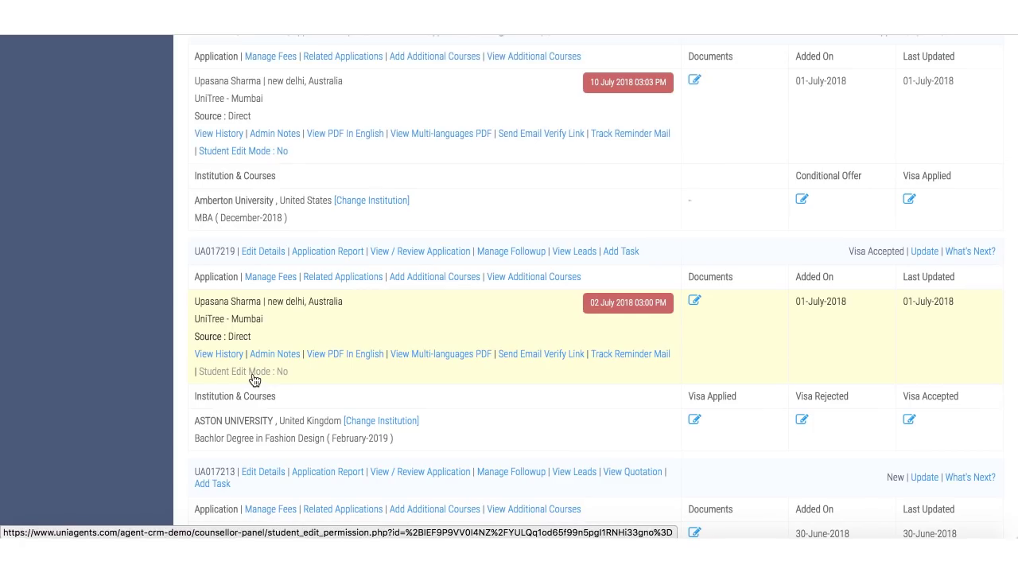
click(254, 379)
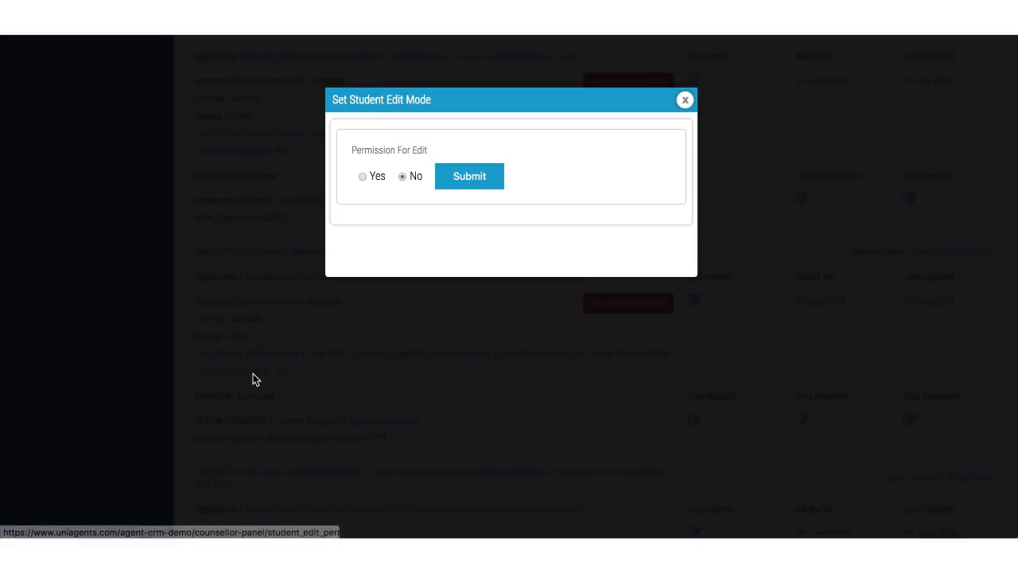
click(363, 177)
click(471, 189)
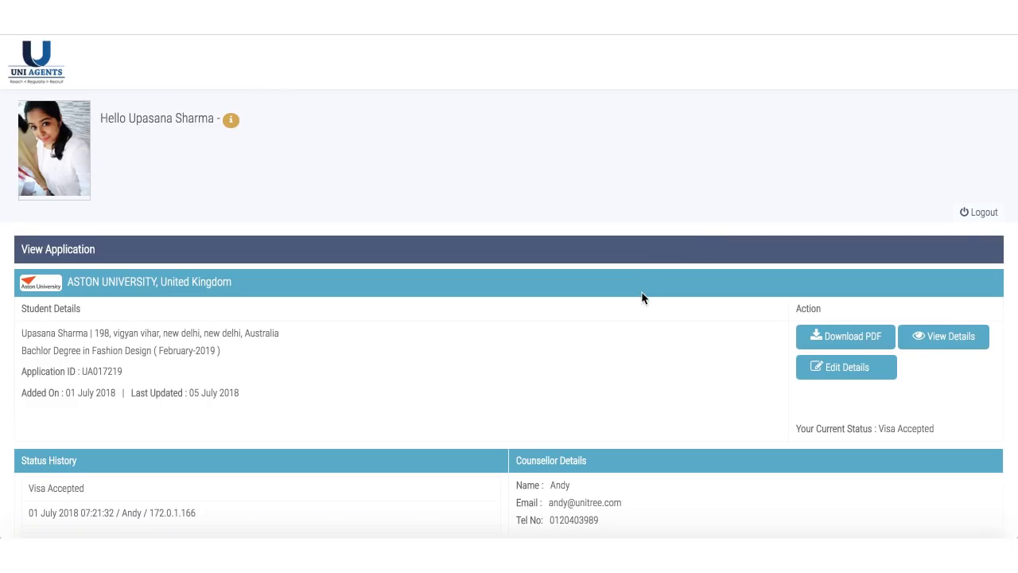
Step: Open the Aston University application for editing in the student's view and examine its personal, education, reference and Statement of Purpose fields
scroll(641, 291, down, 2)
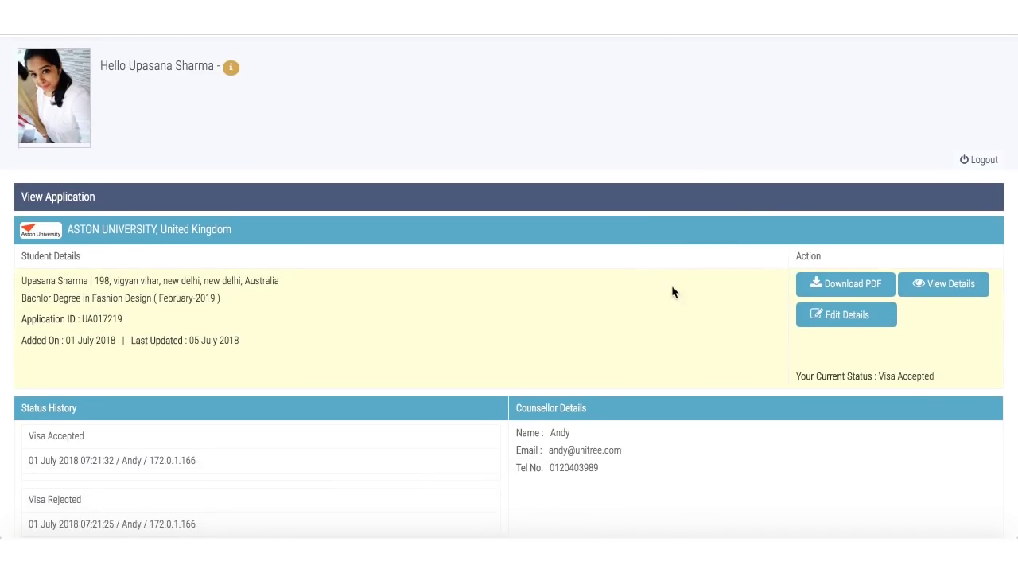
click(859, 322)
scroll(631, 330, down, 2)
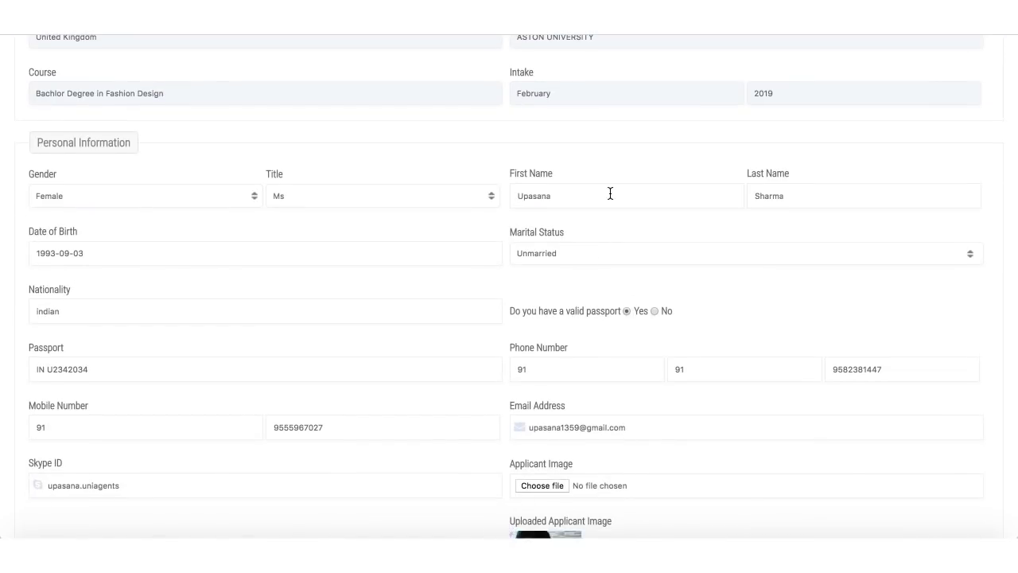
scroll(512, 357, down, 10)
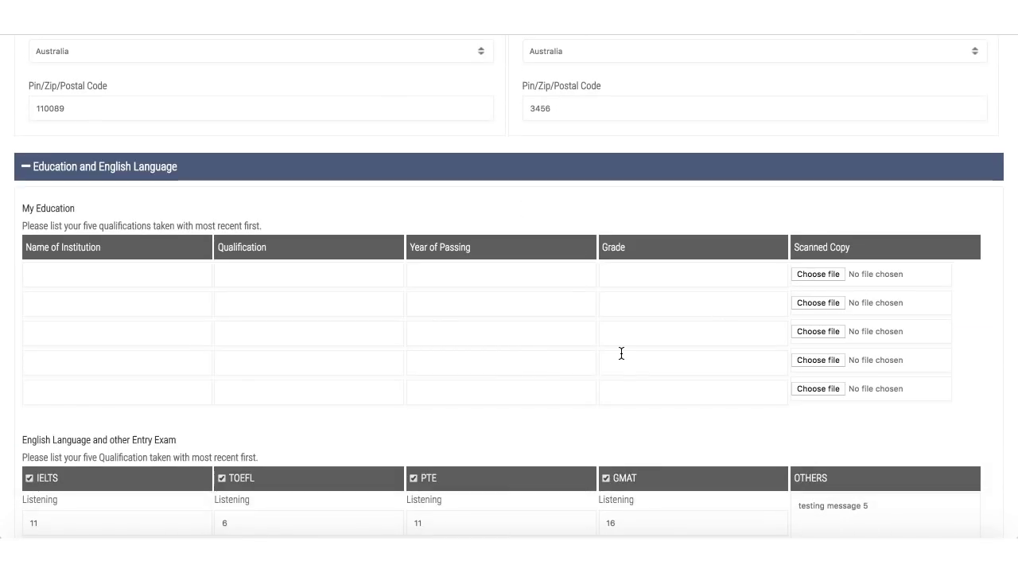
scroll(620, 352, down, 5)
scroll(622, 353, down, 12)
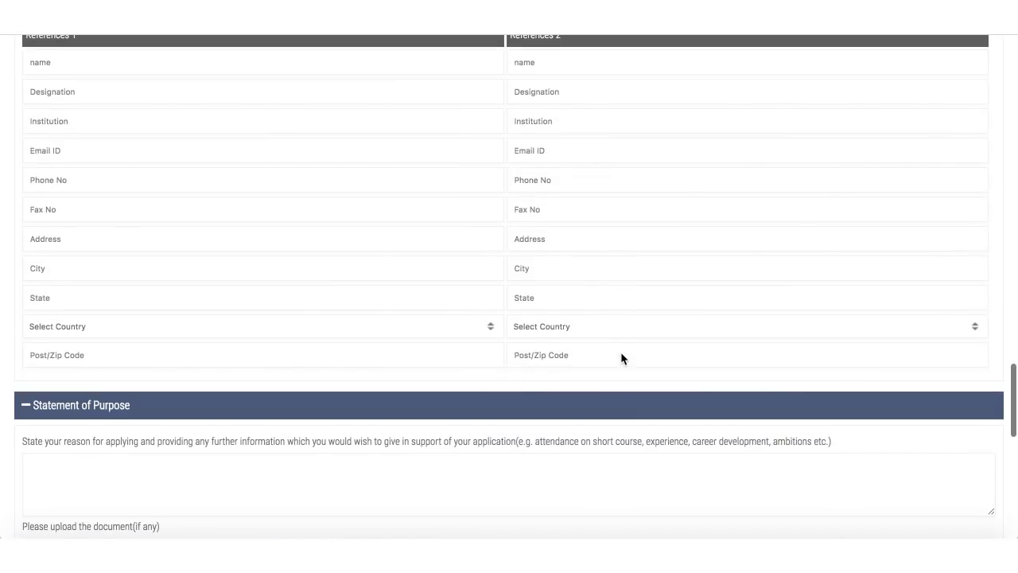
scroll(621, 358, down, 7)
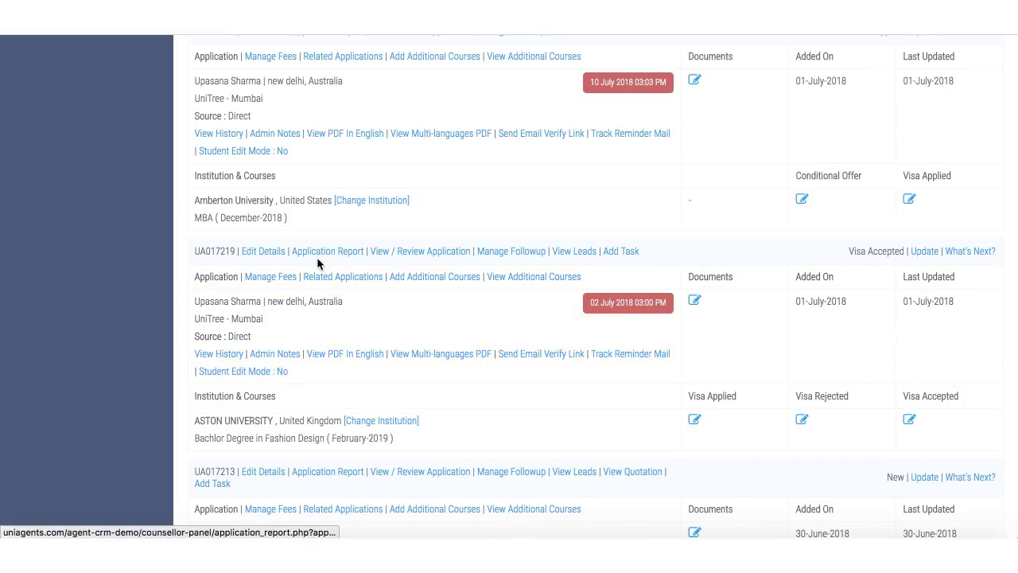
scroll(316, 263, down, 3)
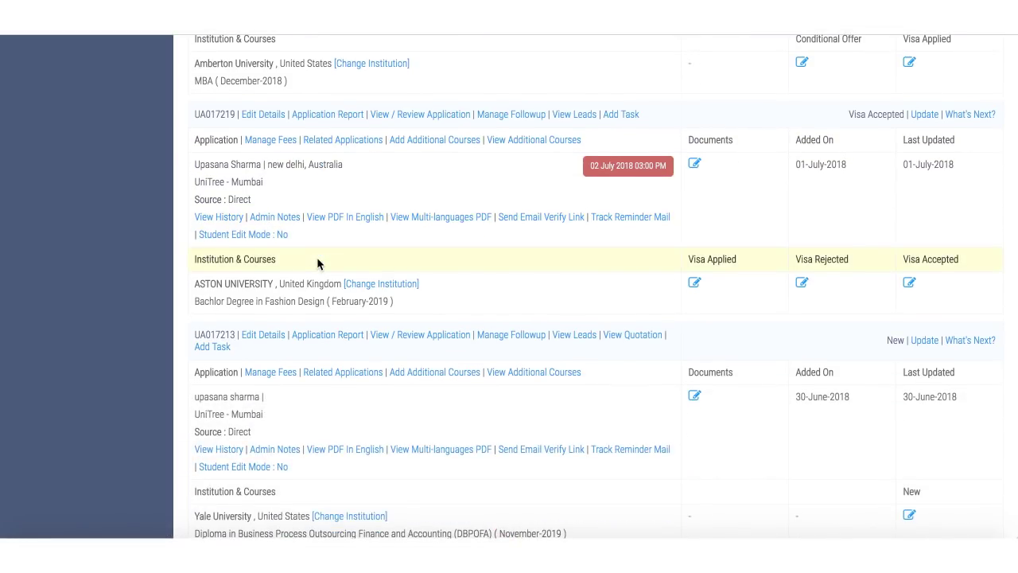